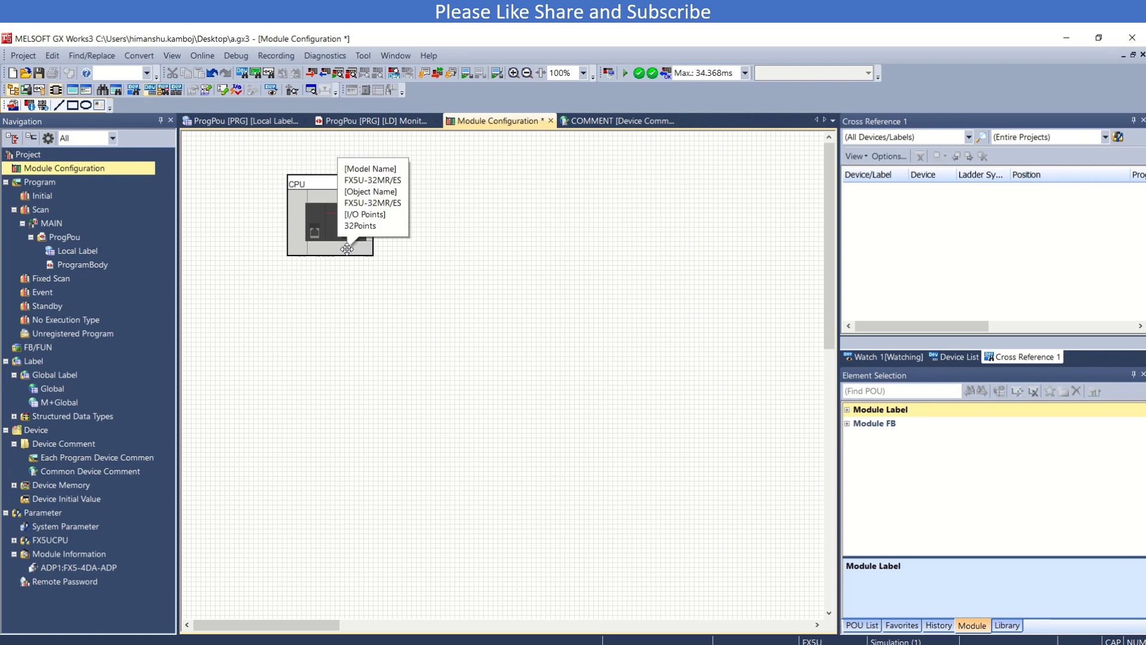
- Hide the Element Selection panel, then restore it
{"action": "left_click", "coordinate": [335, 238]}
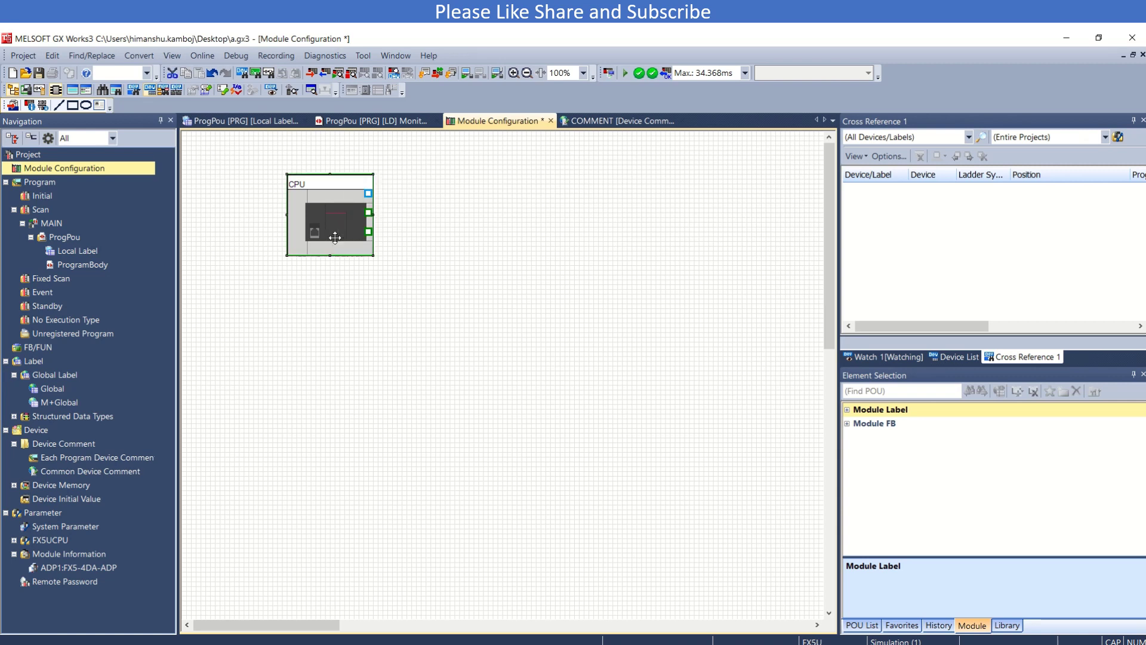
{"action": "left_click", "coordinate": [454, 260]}
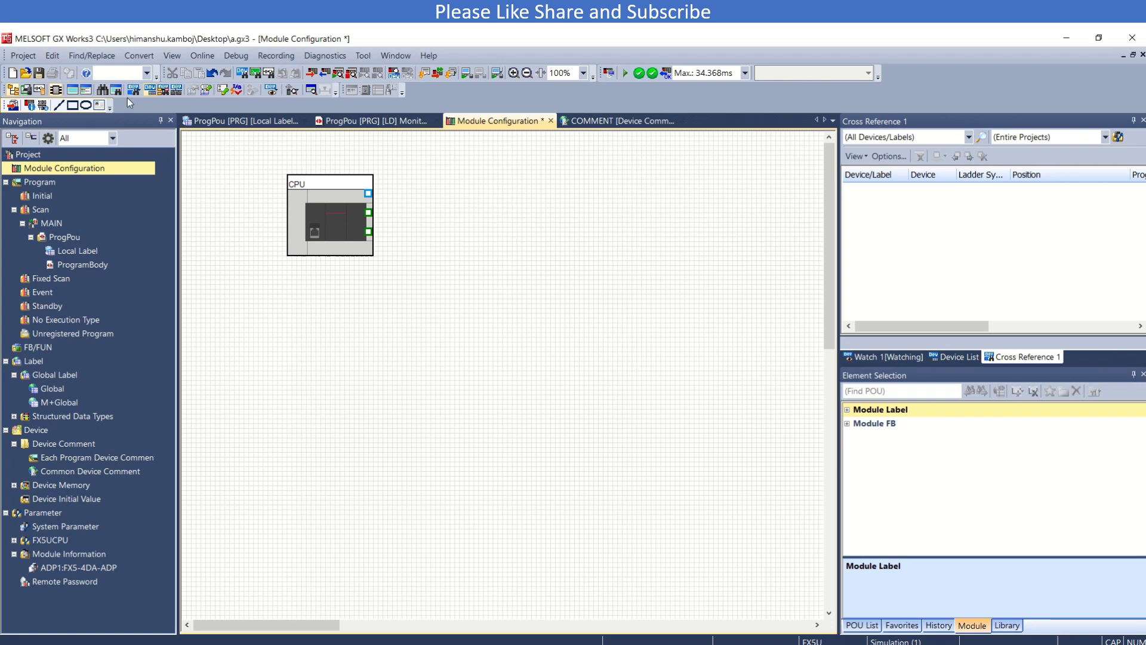
{"action": "left_click", "coordinate": [174, 55]}
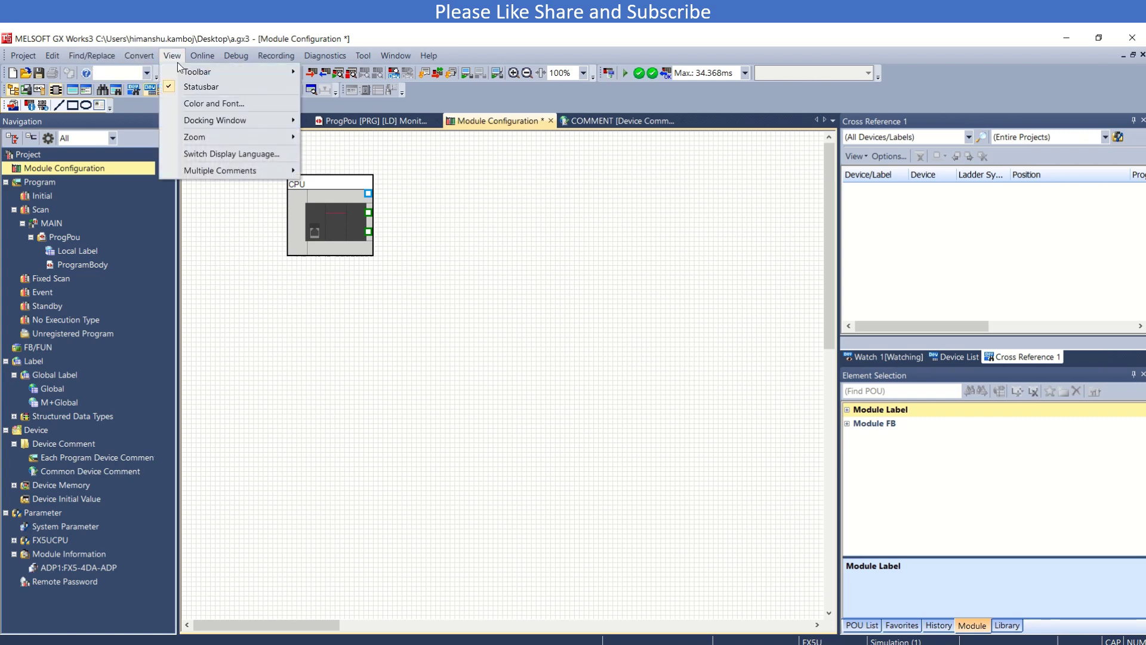
{"action": "mouse_move", "coordinate": [258, 121]}
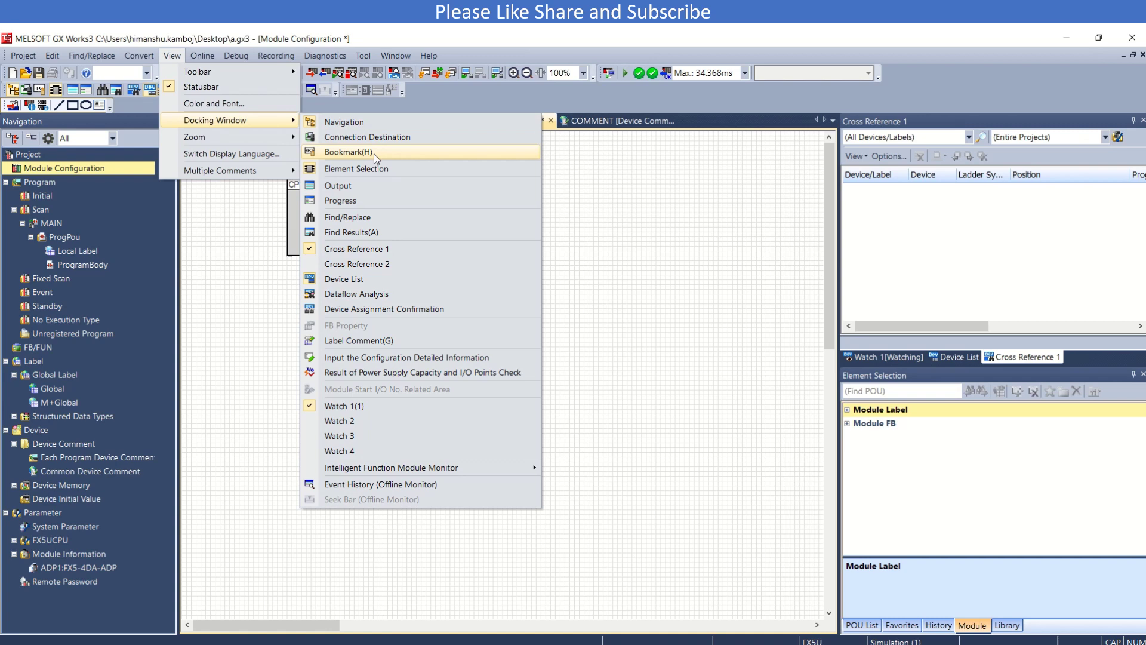
{"action": "left_click", "coordinate": [353, 170]}
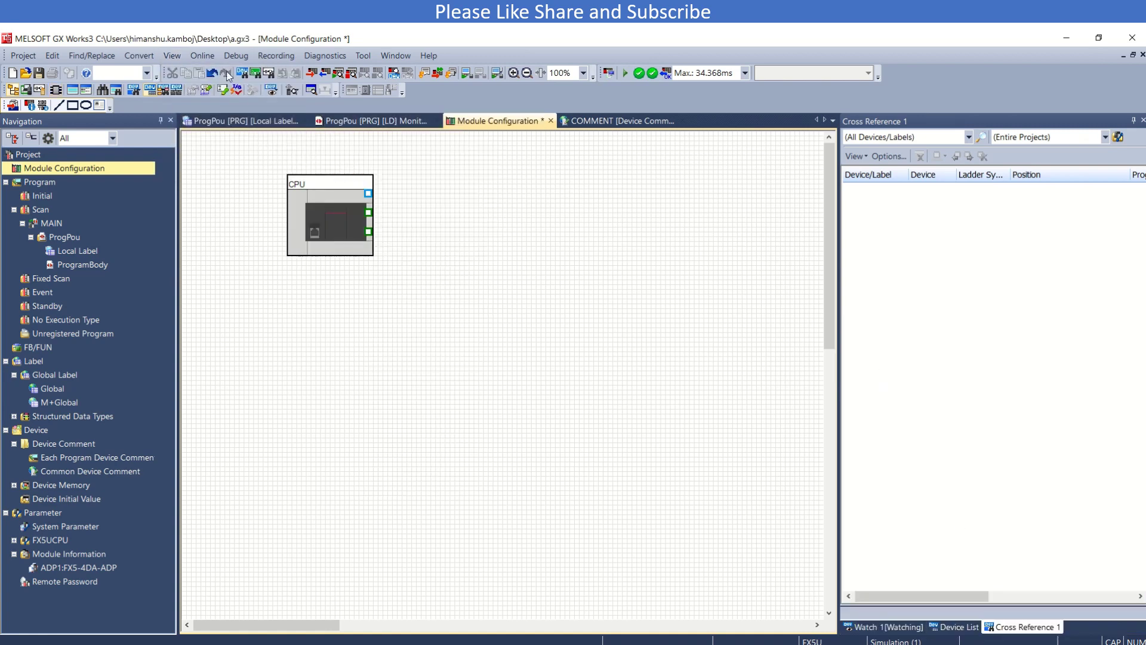
{"action": "left_click", "coordinate": [169, 60]}
{"action": "mouse_move", "coordinate": [266, 119]}
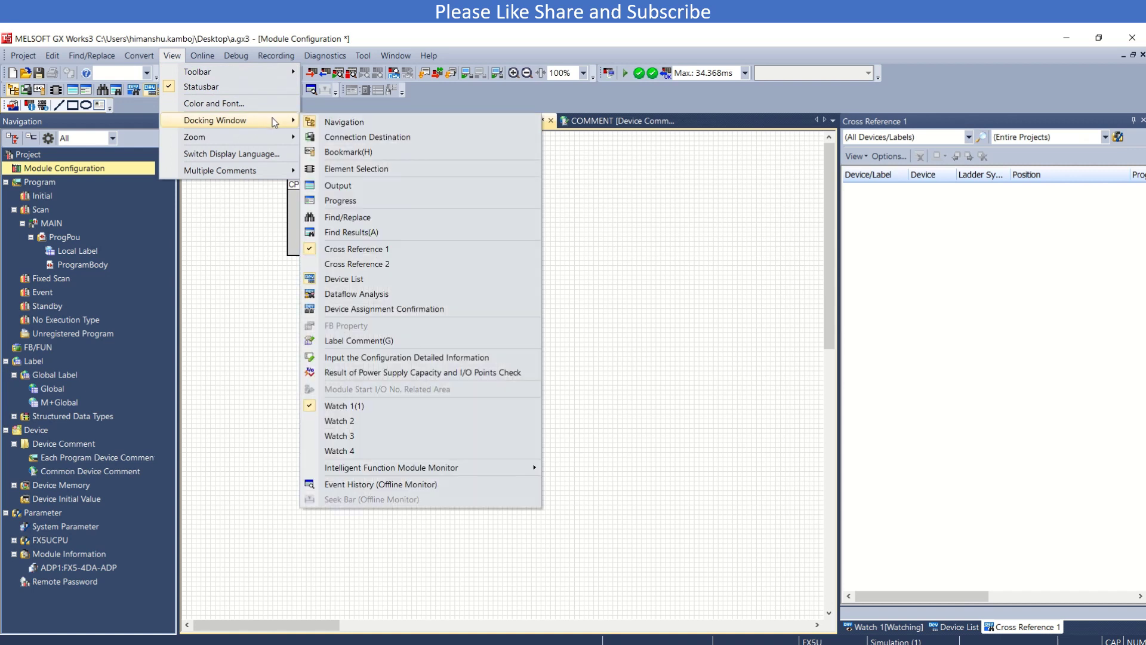
{"action": "left_click", "coordinate": [356, 169]}
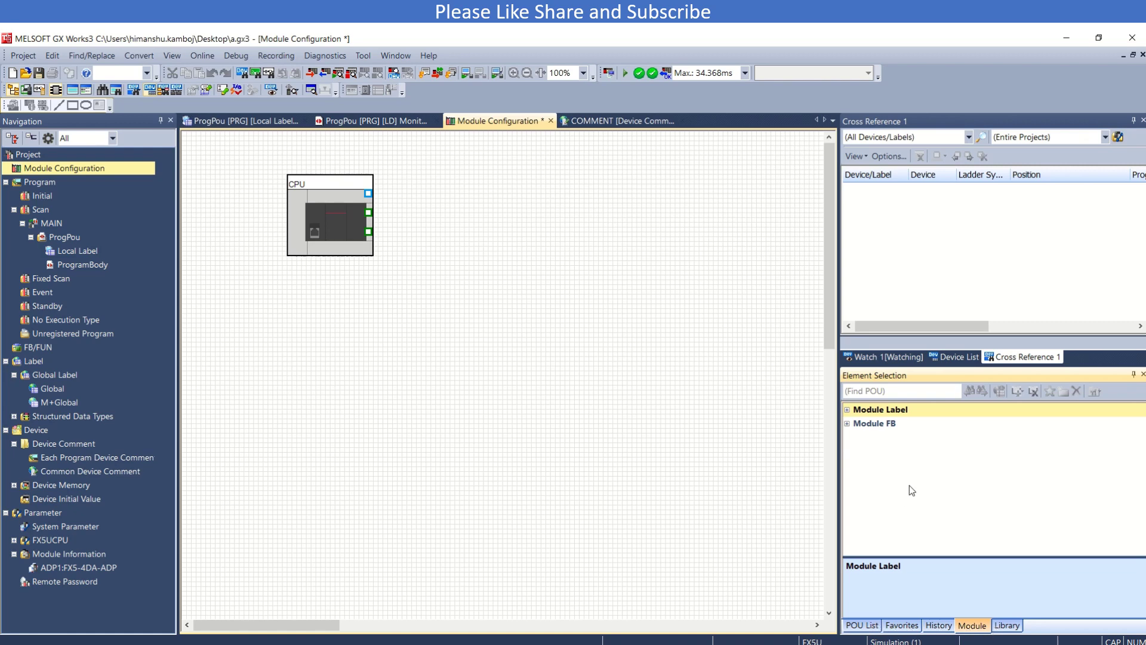
- Attach the FX5-4AD-ADP adapter left of the CPU and open A1's parameters, fixing them
{"action": "left_click", "coordinate": [861, 627]}
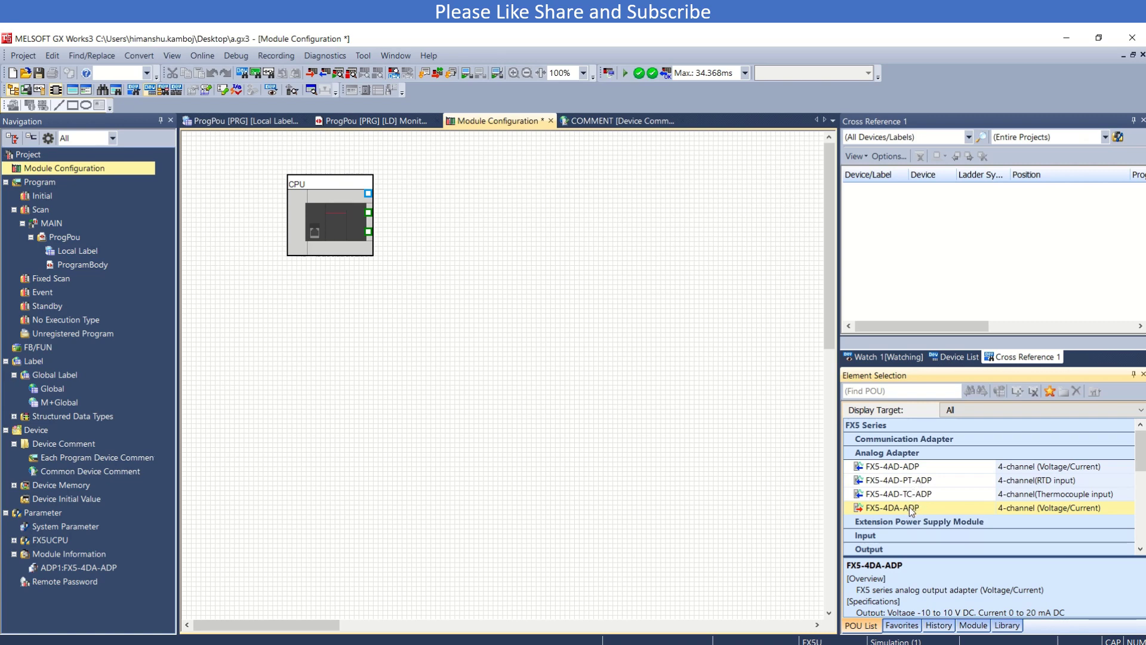
{"action": "left_click", "coordinate": [901, 470]}
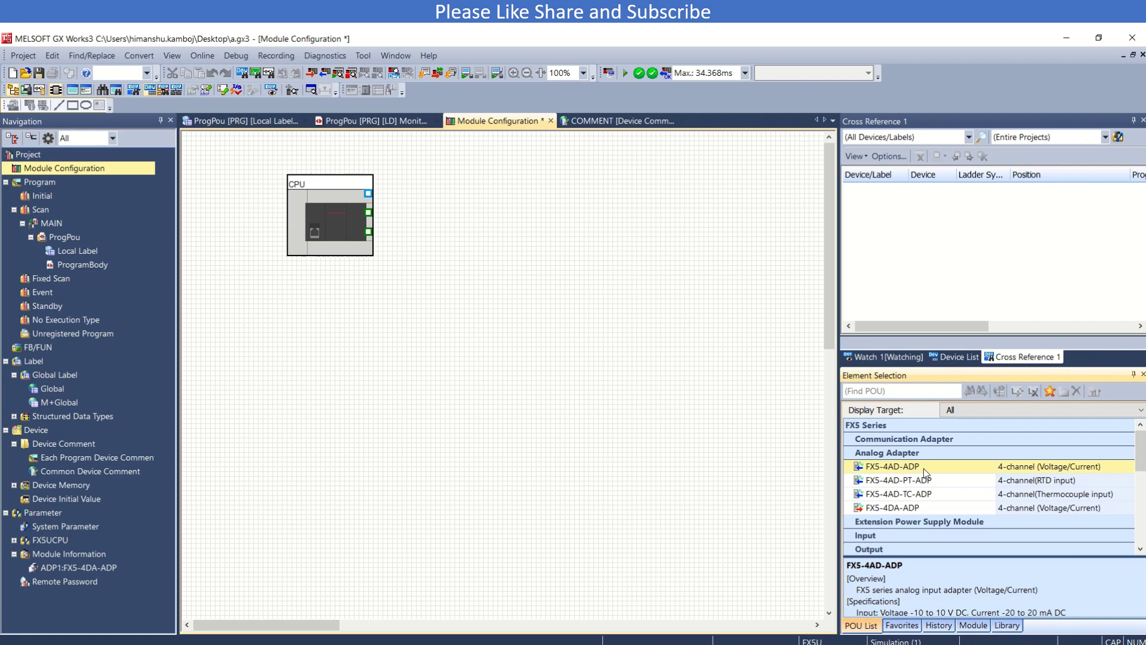
{"action": "left_click_drag", "start_coordinate": [922, 467], "coordinate": [266, 184]}
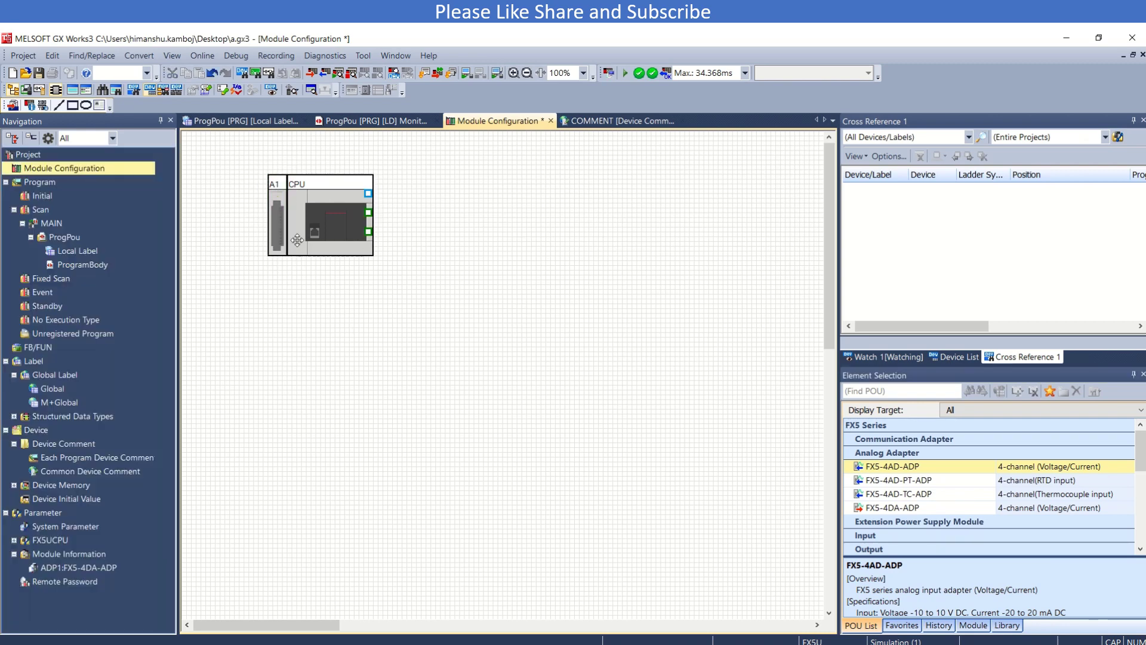
{"action": "double_click", "coordinate": [274, 225]}
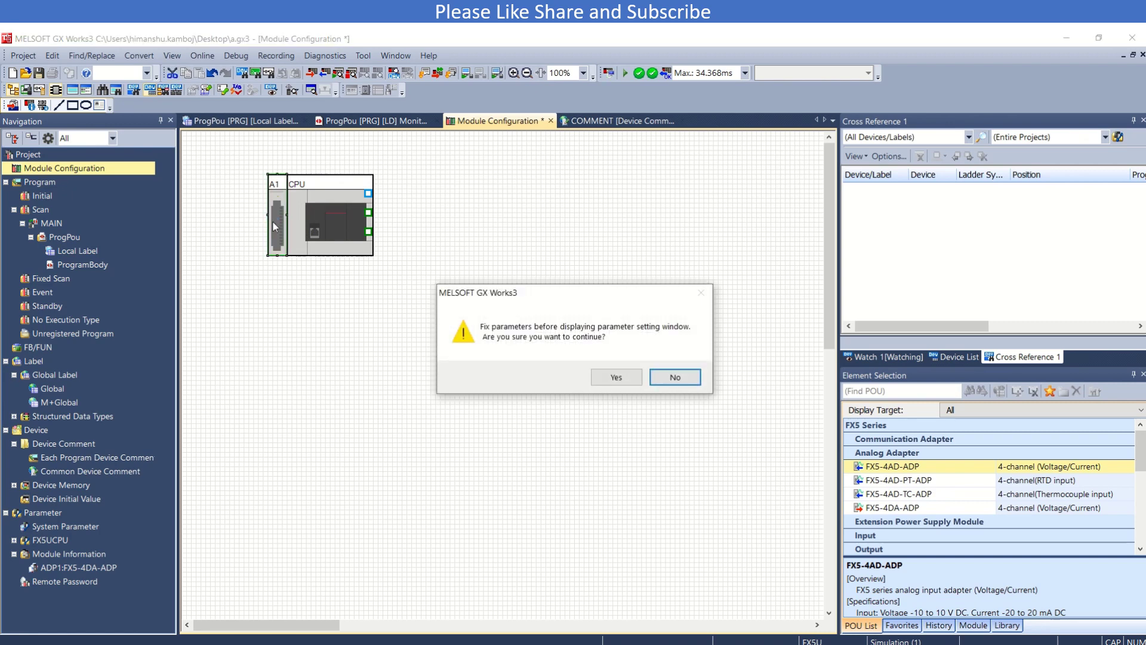
{"action": "left_click", "coordinate": [613, 376]}
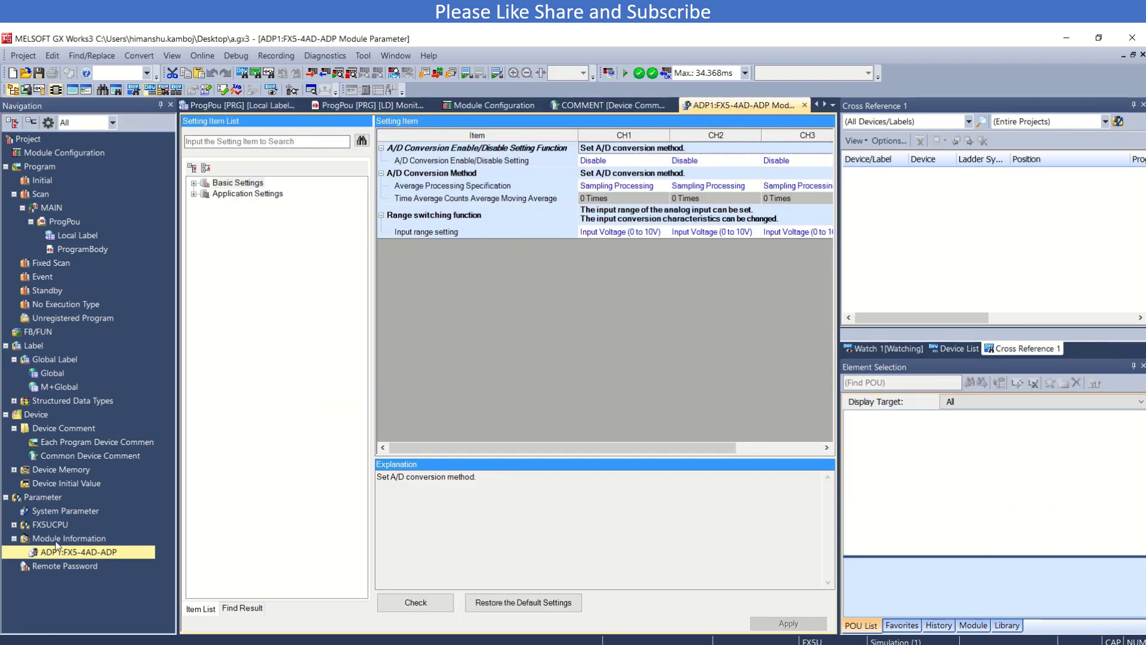
- Open the adapter's parameter grid and widen it to show all four channels
{"action": "double_click", "coordinate": [64, 553]}
{"action": "left_click", "coordinate": [65, 553]}
{"action": "left_click_drag", "start_coordinate": [650, 448], "coordinate": [751, 451]}
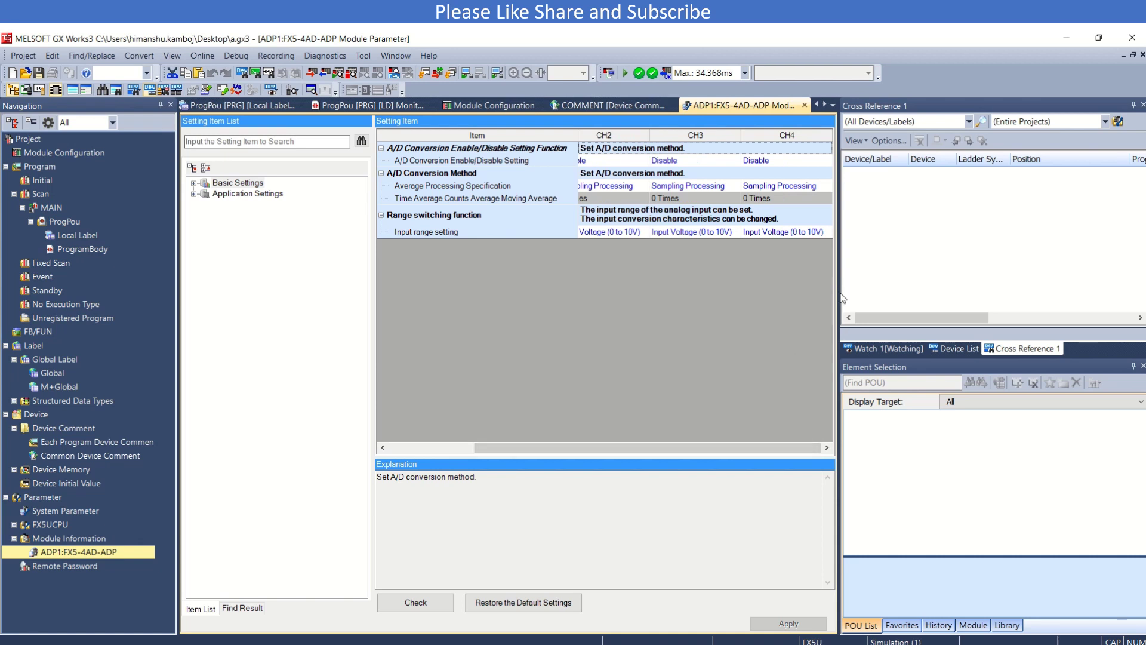
{"action": "left_click_drag", "start_coordinate": [842, 299], "coordinate": [1003, 289]}
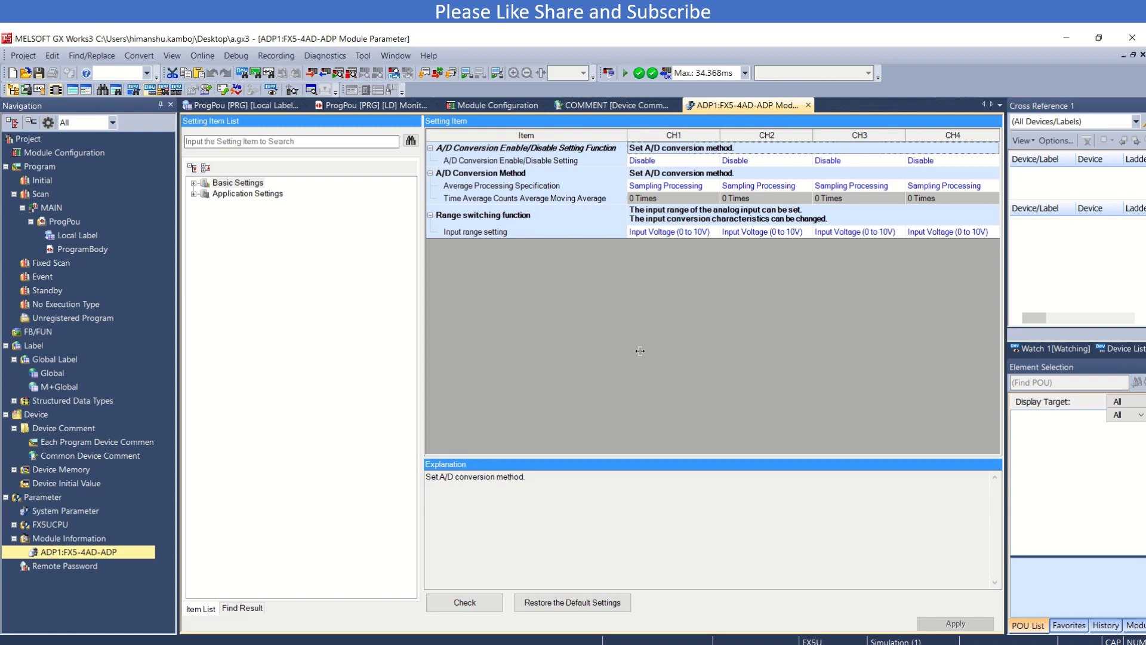
- Enable CH1 A/D conversion and keep its averaging at Sampling Processing
{"action": "double_click", "coordinate": [686, 163]}
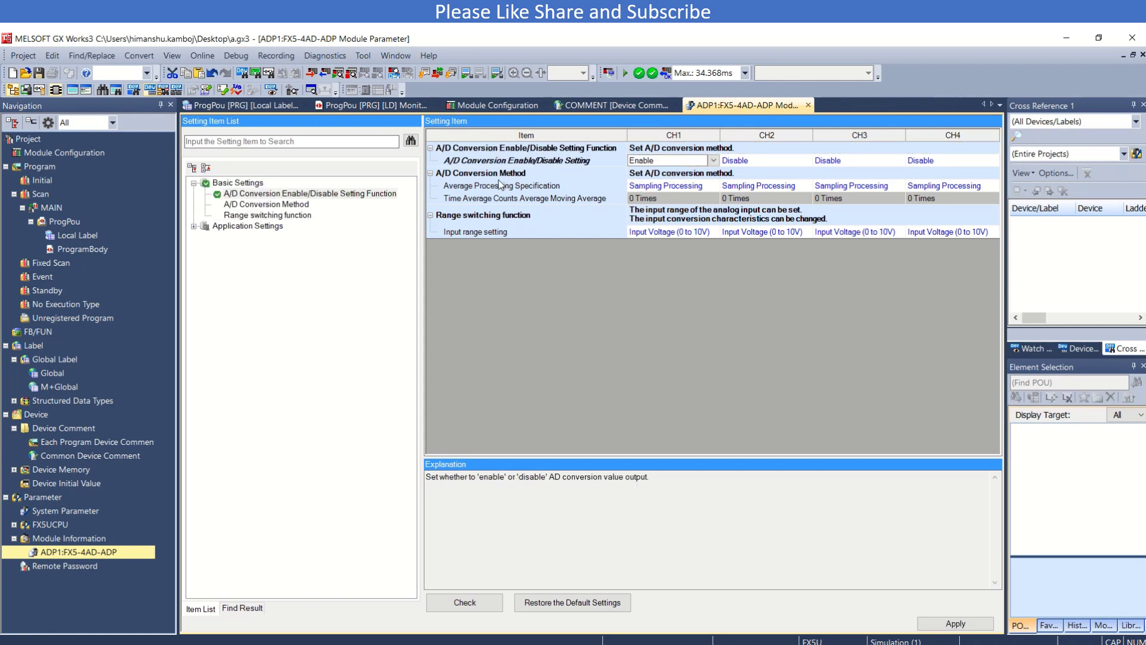
{"action": "left_click", "coordinate": [489, 191]}
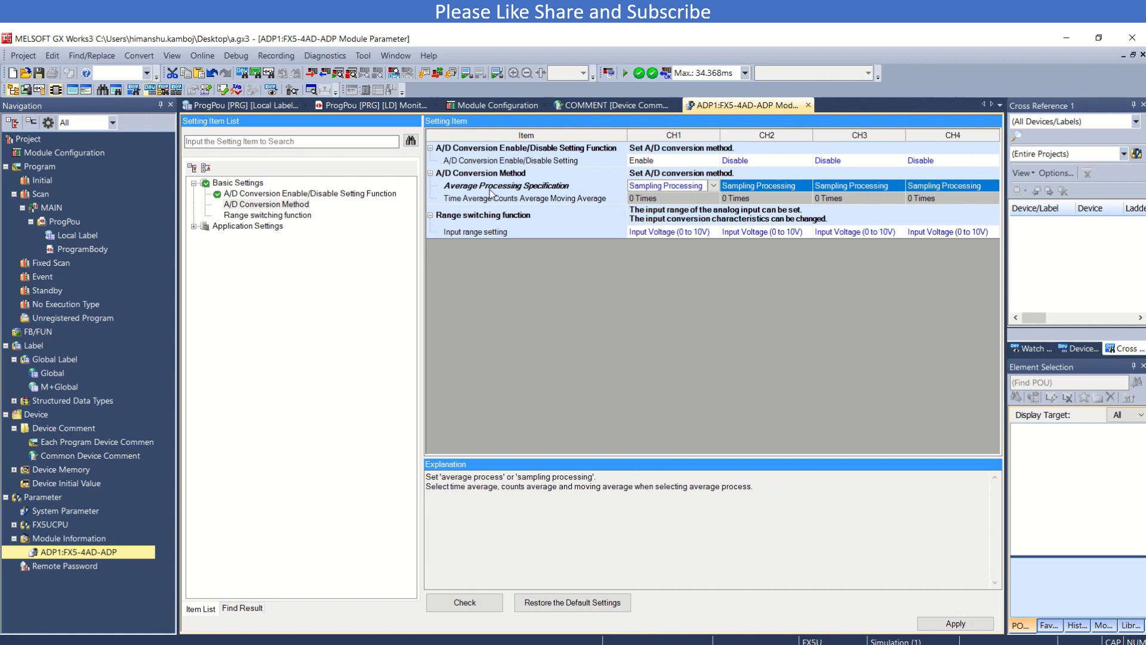
{"action": "left_click", "coordinate": [714, 186]}
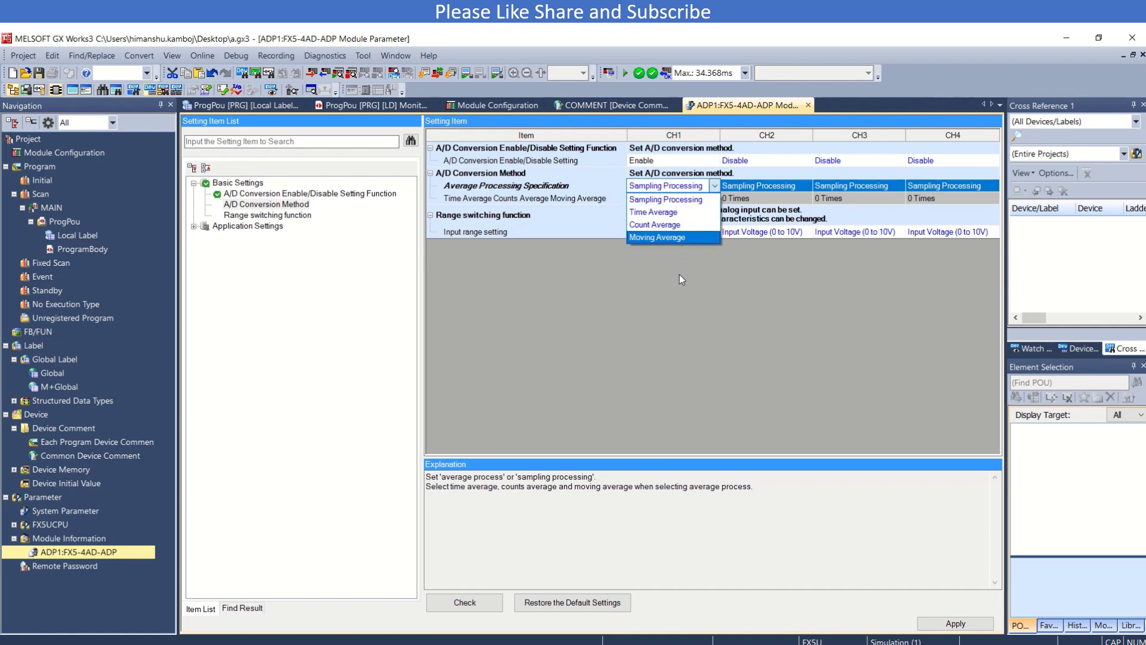
{"action": "left_click", "coordinate": [687, 203]}
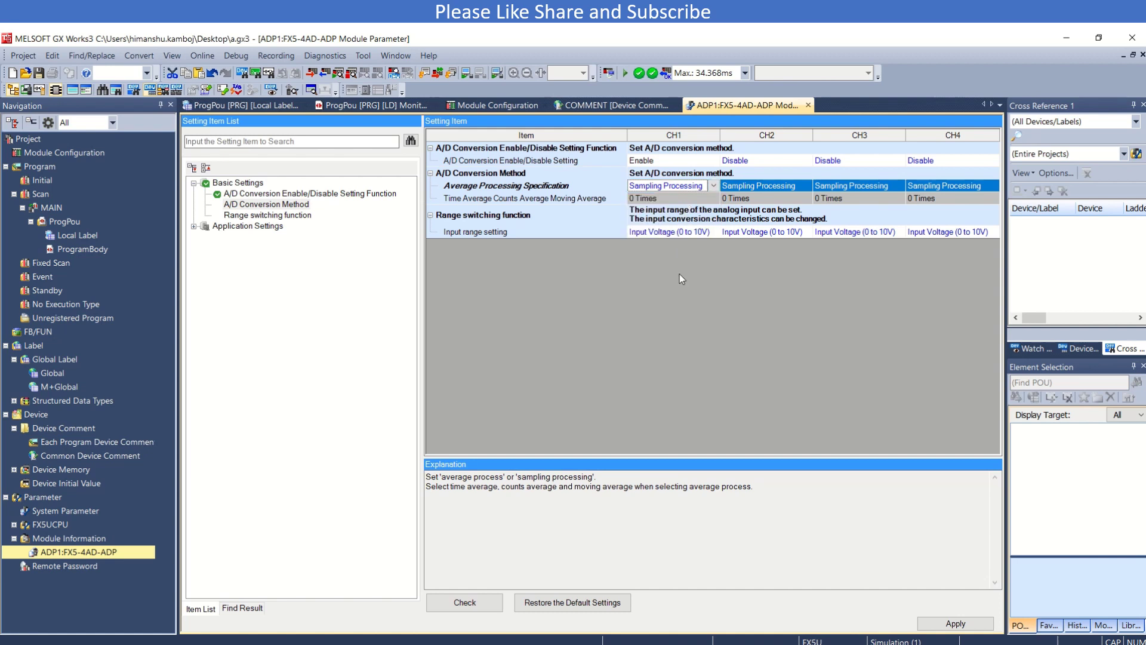
- Choose Input Current (4 to 20mA) as CH1's input range, then show Application Settings
{"action": "left_click", "coordinate": [686, 233]}
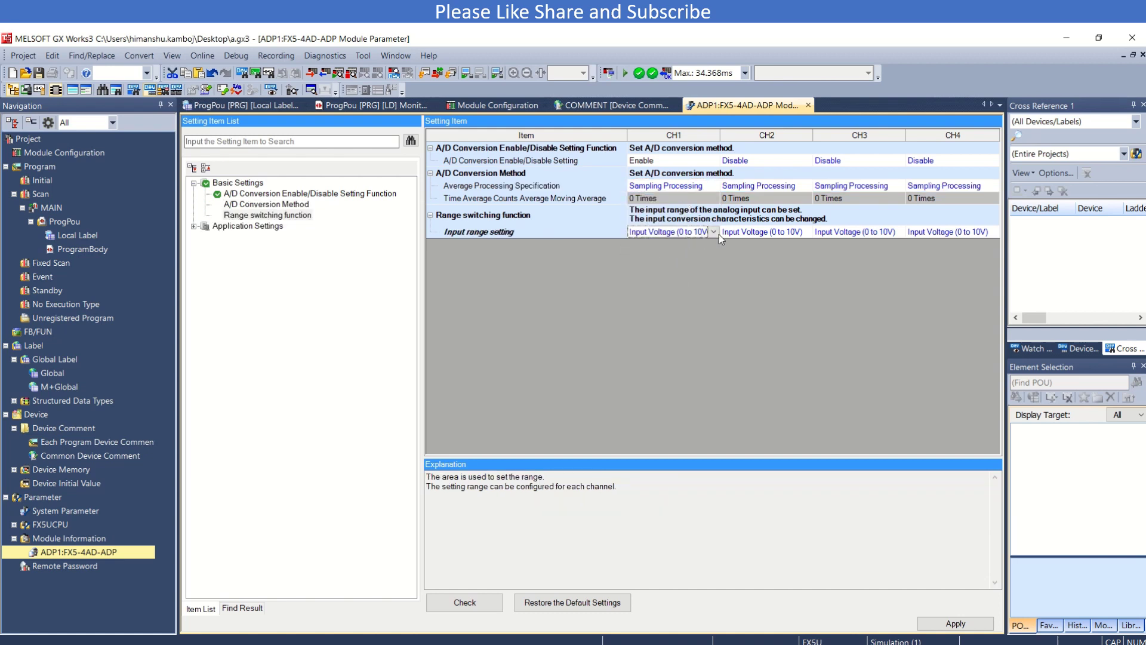
{"action": "left_click", "coordinate": [718, 234]}
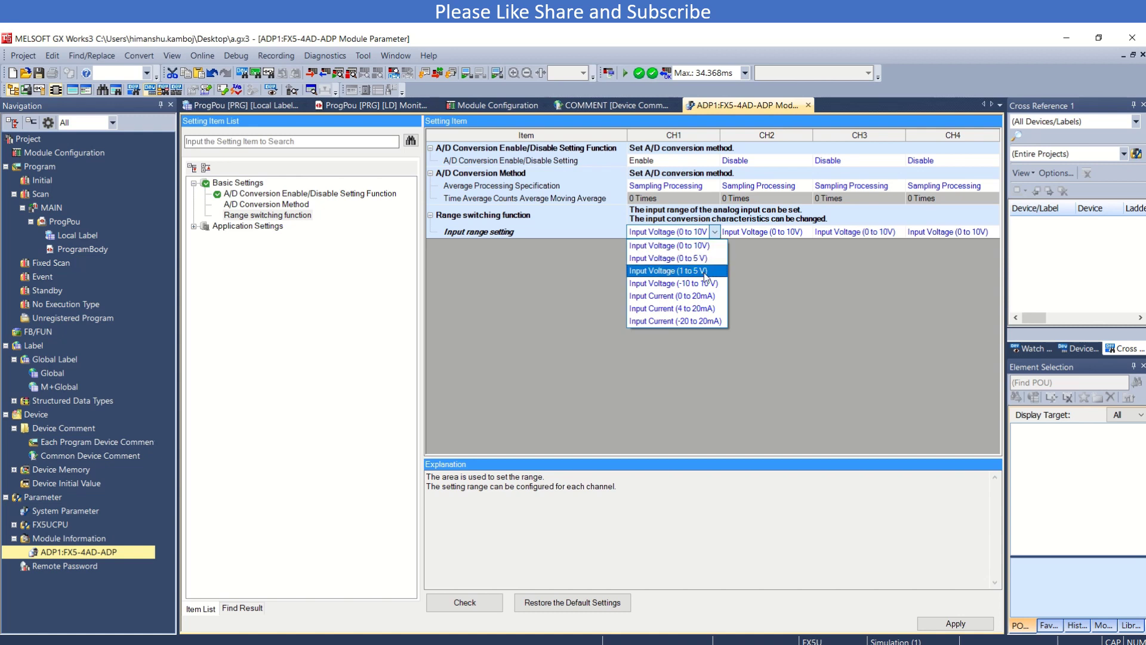
{"action": "left_click", "coordinate": [705, 312]}
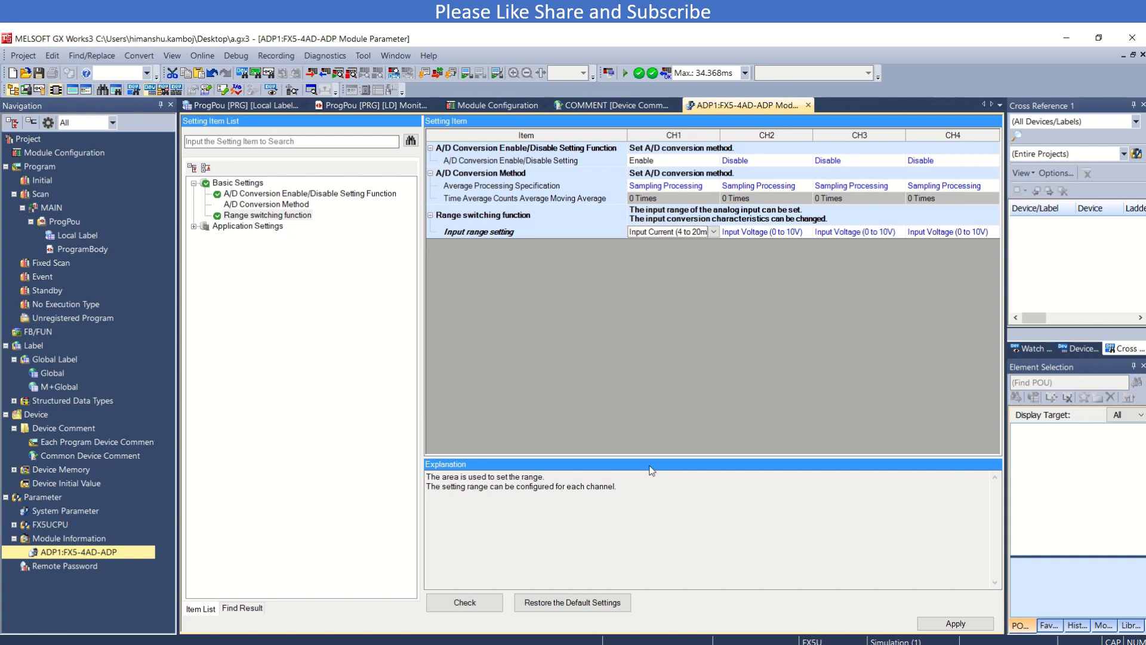
{"action": "left_click", "coordinate": [263, 227]}
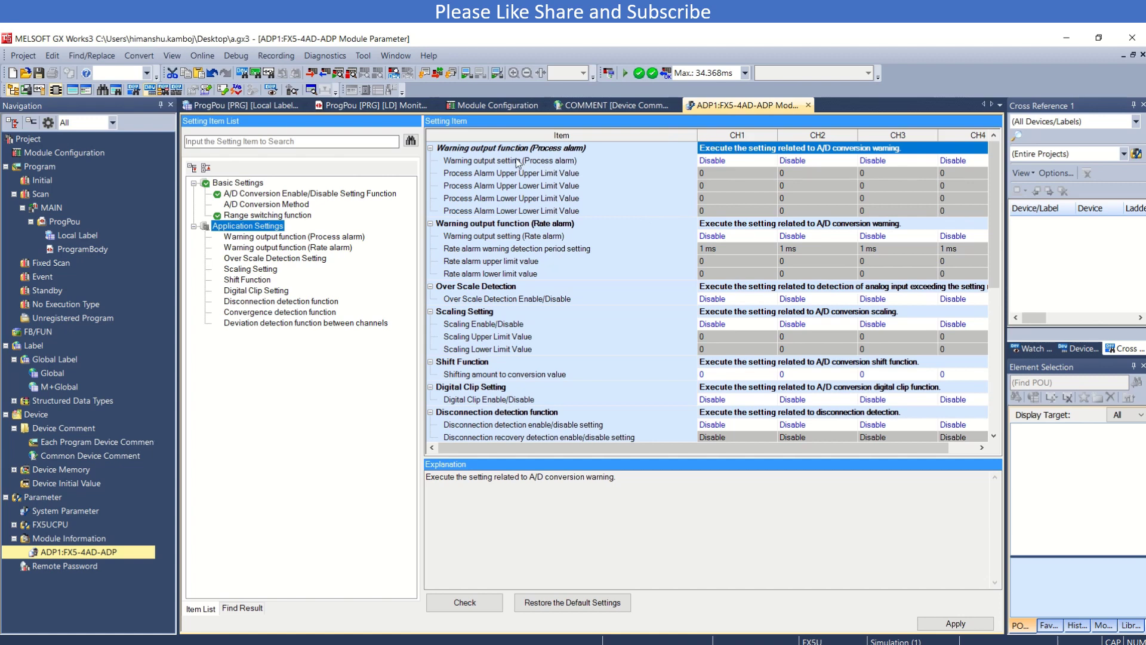
- Collapse the alarm groups and set CH1 Scaling Enable/Disable to Enable
{"action": "left_click", "coordinate": [431, 148]}
{"action": "left_click", "coordinate": [442, 162]}
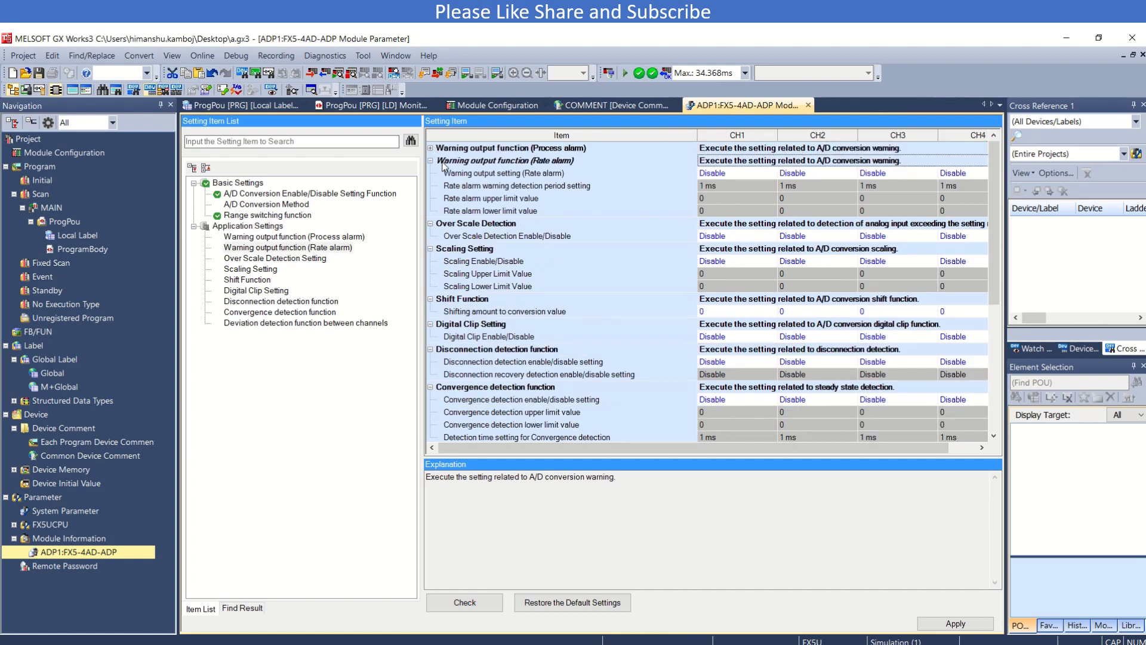
{"action": "left_click", "coordinate": [442, 161]}
{"action": "left_click", "coordinate": [442, 249]}
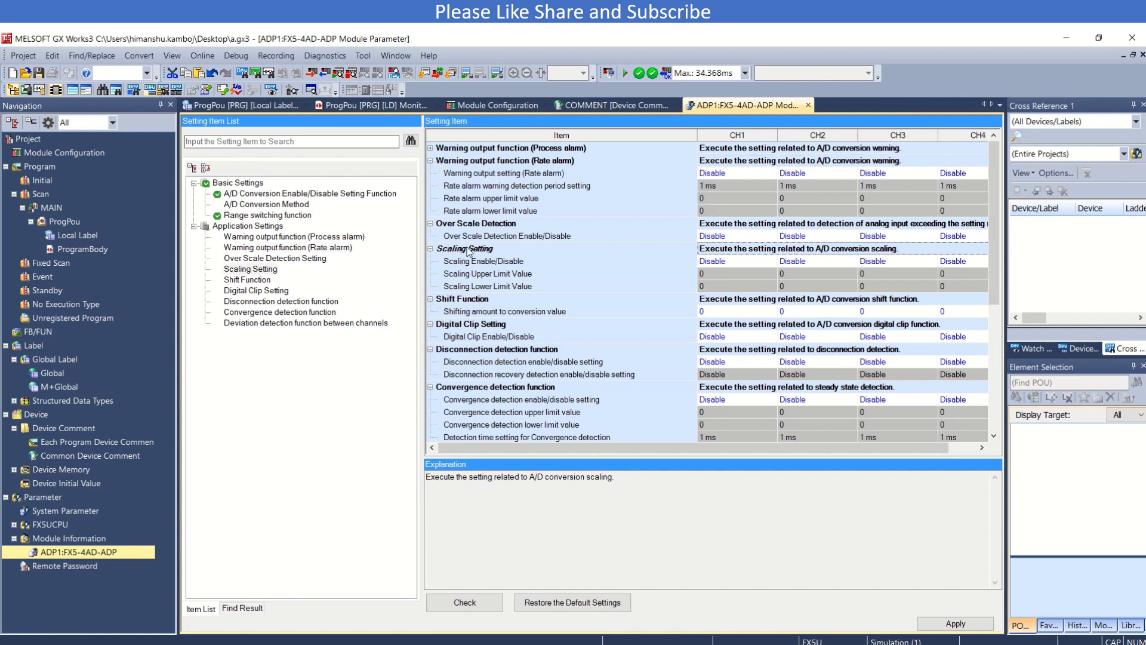
{"action": "left_click", "coordinate": [724, 262]}
{"action": "left_click", "coordinate": [724, 276]}
- Enter a CH1 scaling upper limit of 500 and lower limit of 10
{"action": "left_click", "coordinate": [723, 276]}
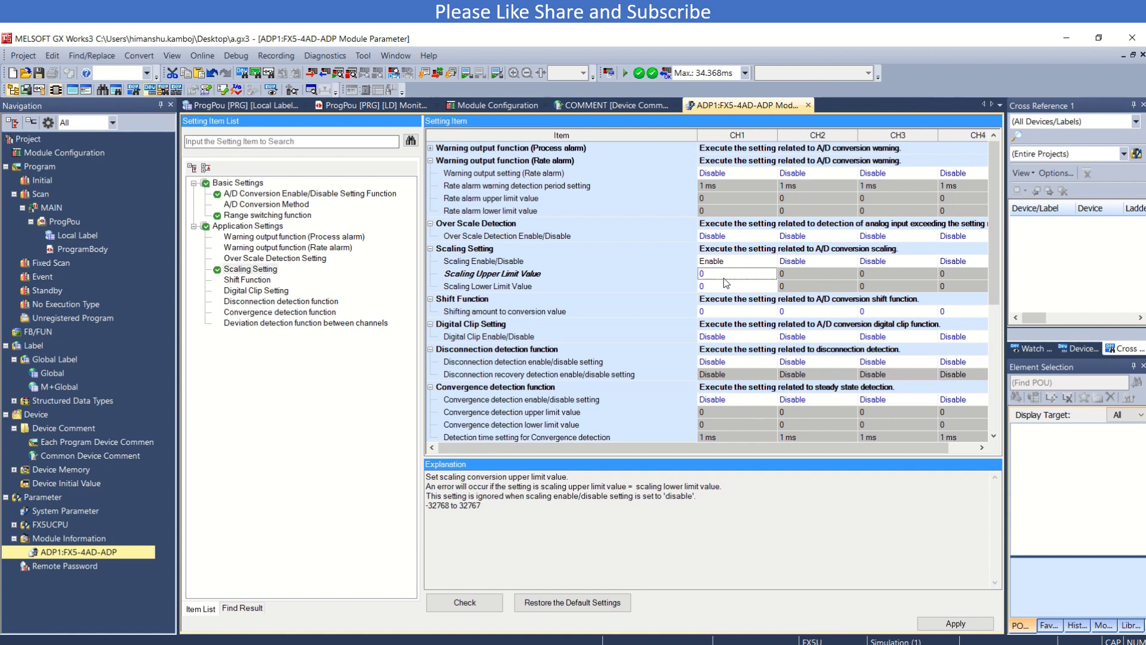
{"action": "type", "text": "100"}
{"action": "key", "text": "BackSpace"}
{"action": "key", "text": "Tab"}
{"action": "left_click", "coordinate": [724, 284]}
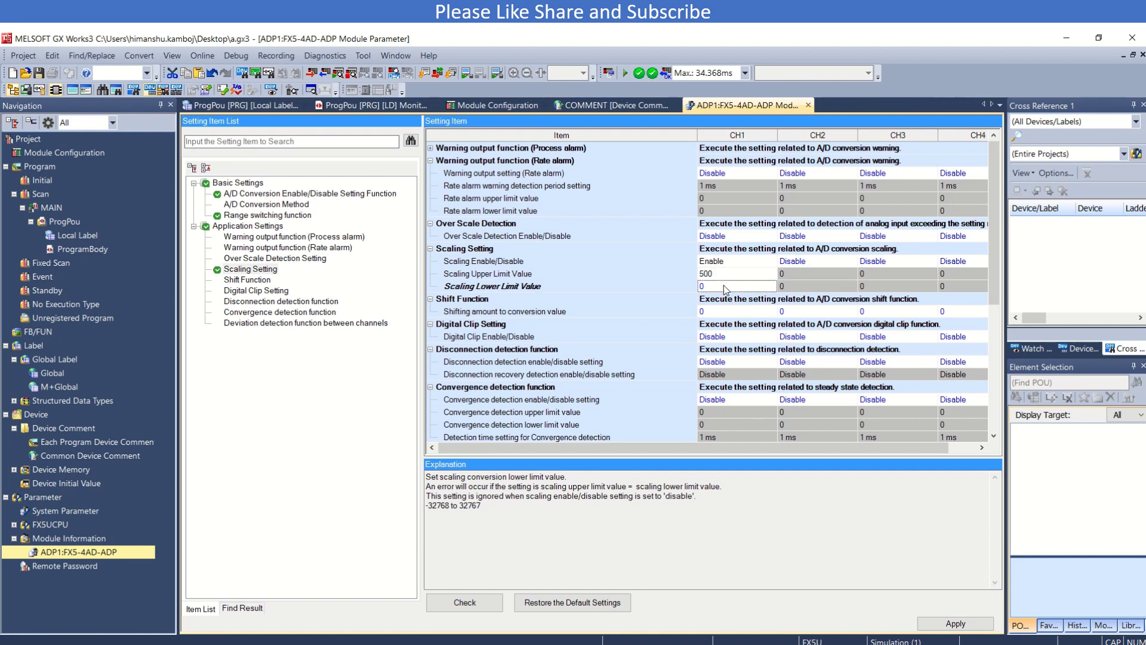
{"action": "type", "text": "10"}
{"action": "key", "text": "Tab"}
{"action": "mouse_move", "coordinate": [993, 210]}
{"action": "left_mouse_down"}
{"action": "mouse_move", "coordinate": [994, 300]}
{"action": "mouse_move", "coordinate": [990, 207]}
{"action": "left_mouse_up"}
{"action": "key", "text": "alt+Tab"}
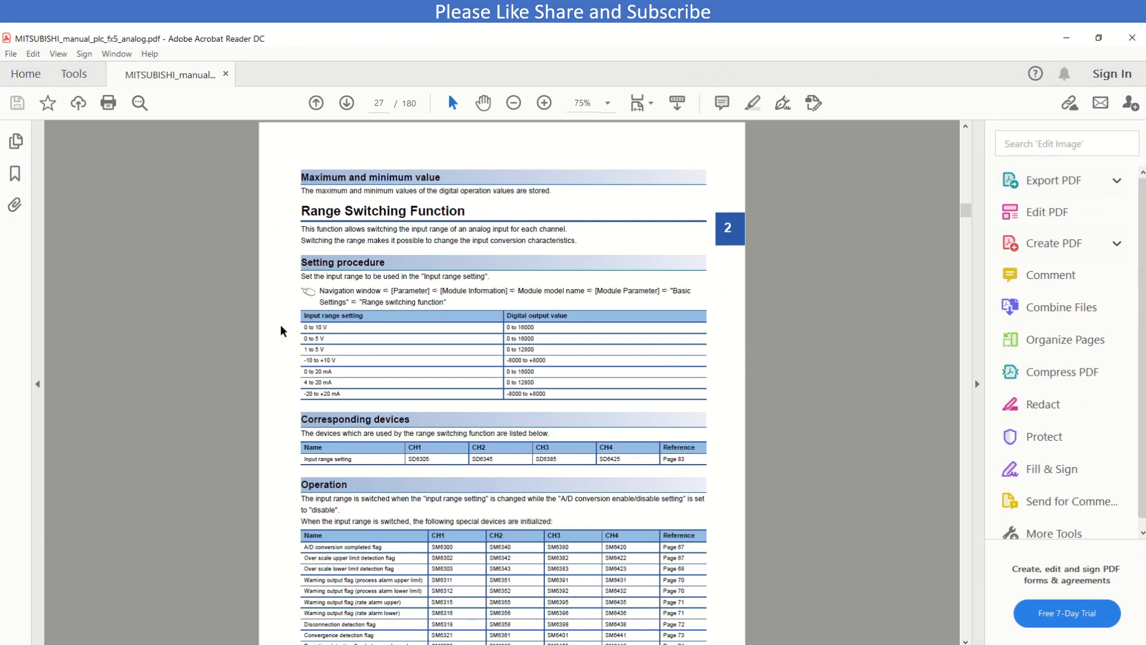
{"action": "scroll", "coordinate": [193, 464], "scroll_direction": "down", "scroll_amount": 2}
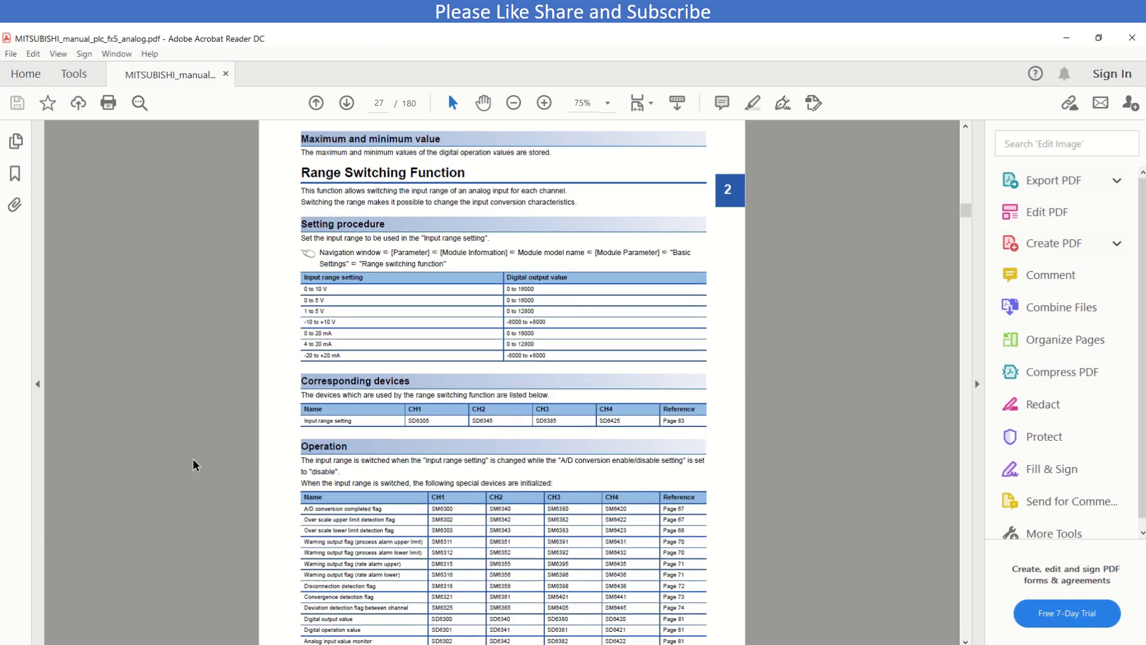
{"action": "scroll", "coordinate": [194, 465], "scroll_direction": "down", "scroll_amount": 10}
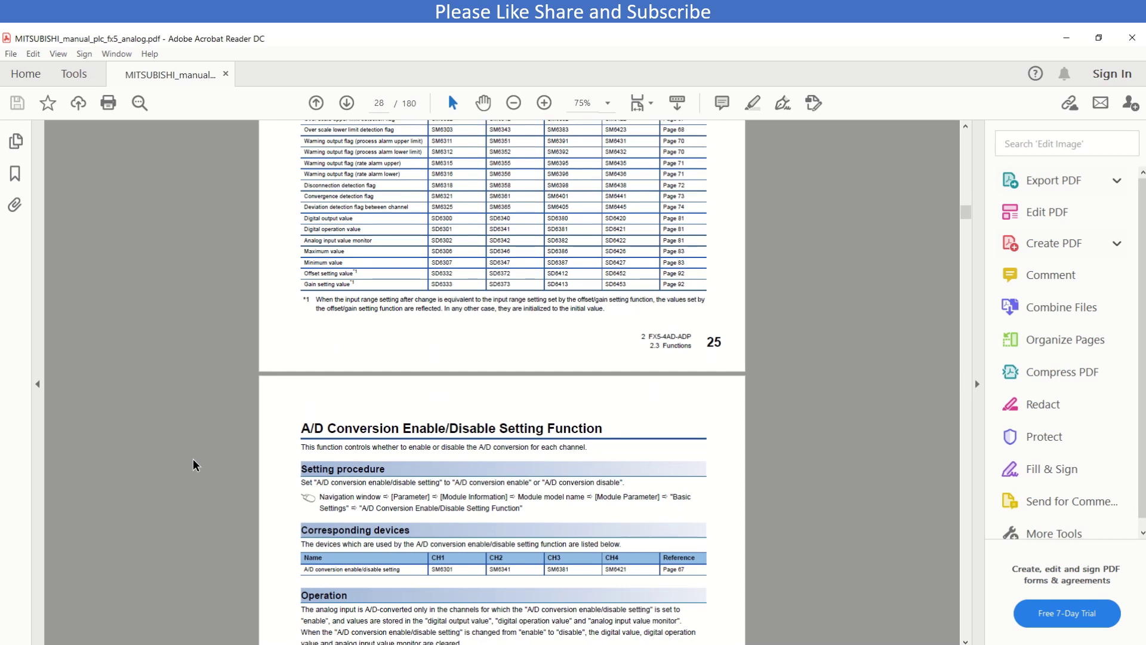
{"action": "scroll", "coordinate": [193, 465], "scroll_direction": "up", "scroll_amount": 1}
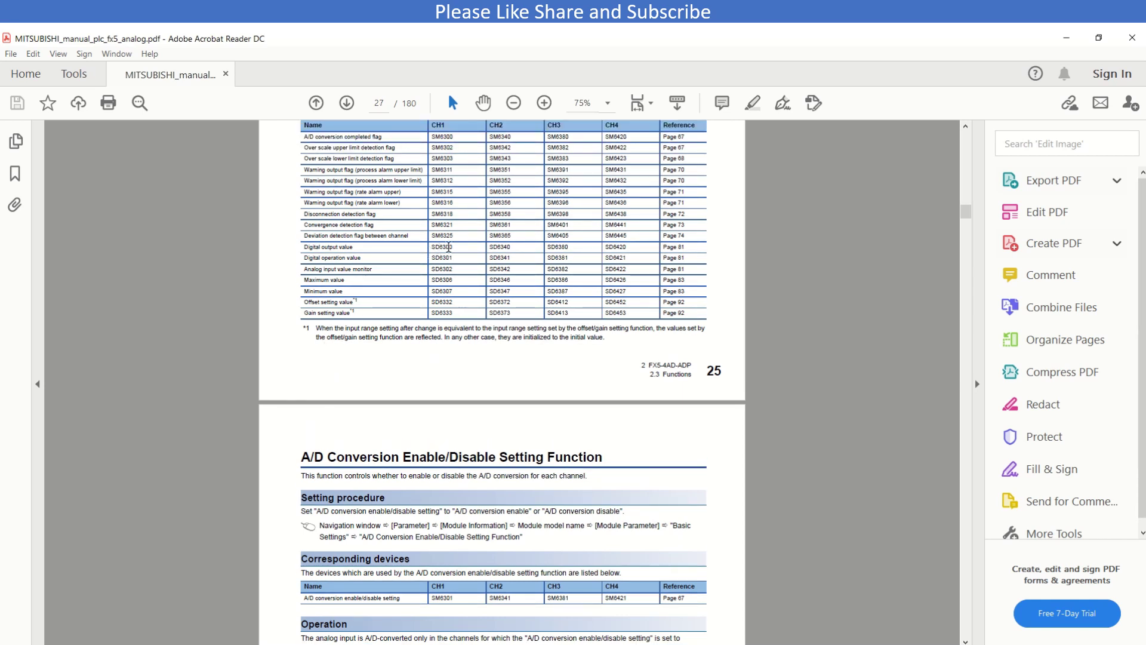
{"action": "left_click_drag", "start_coordinate": [454, 247], "coordinate": [430, 247]}
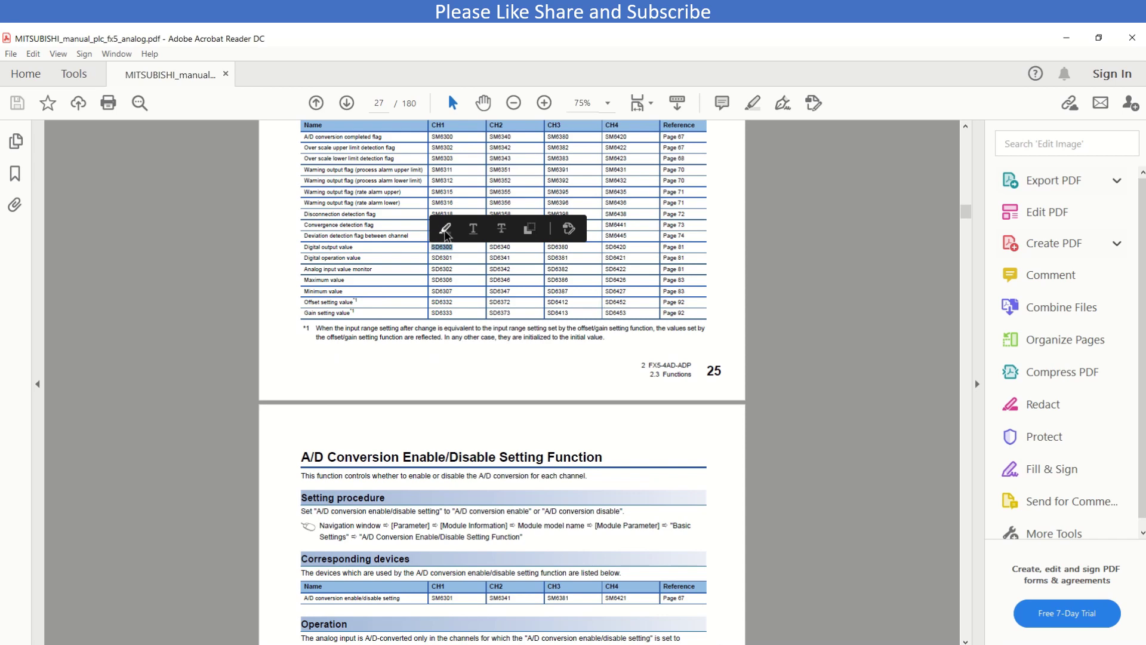
{"action": "scroll", "coordinate": [445, 236], "scroll_direction": "up", "scroll_amount": 2}
{"action": "left_click", "coordinate": [245, 275]}
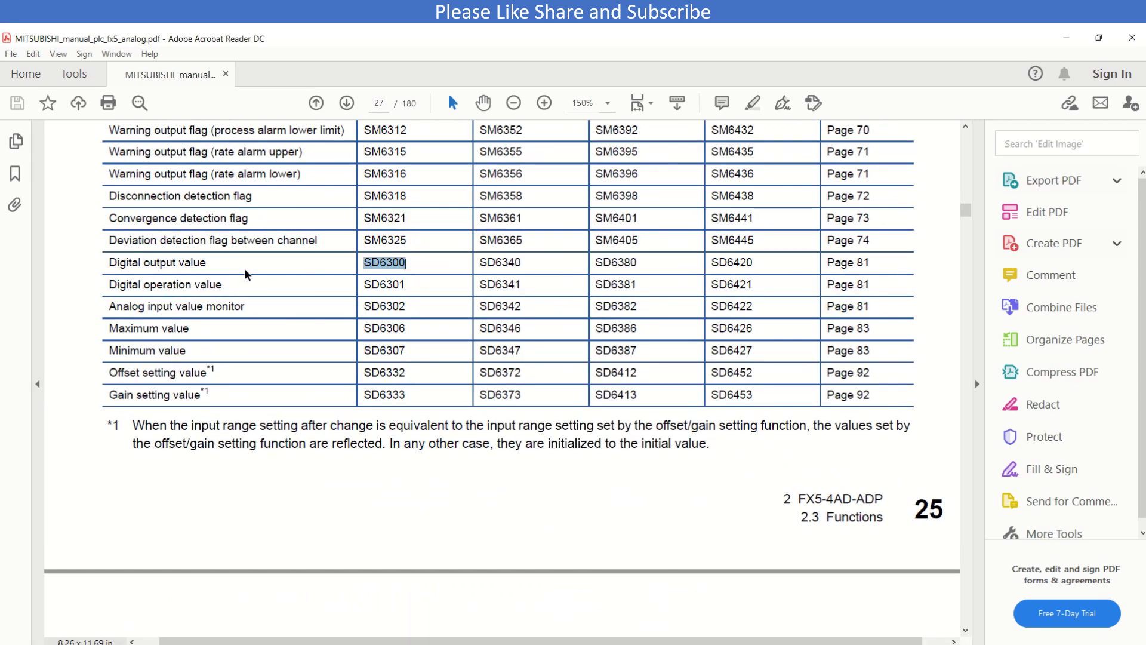
{"action": "left_click_drag", "start_coordinate": [410, 285], "coordinate": [364, 284]}
{"action": "left_click_drag", "start_coordinate": [427, 266], "coordinate": [361, 264]}
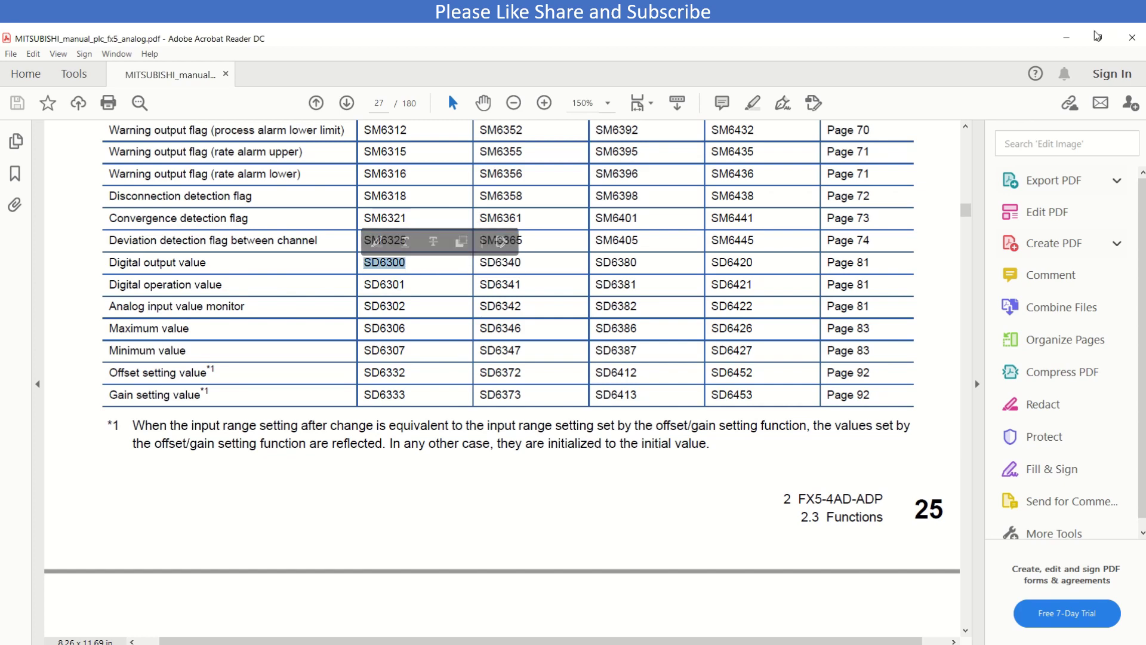
{"action": "left_click", "coordinate": [1066, 39]}
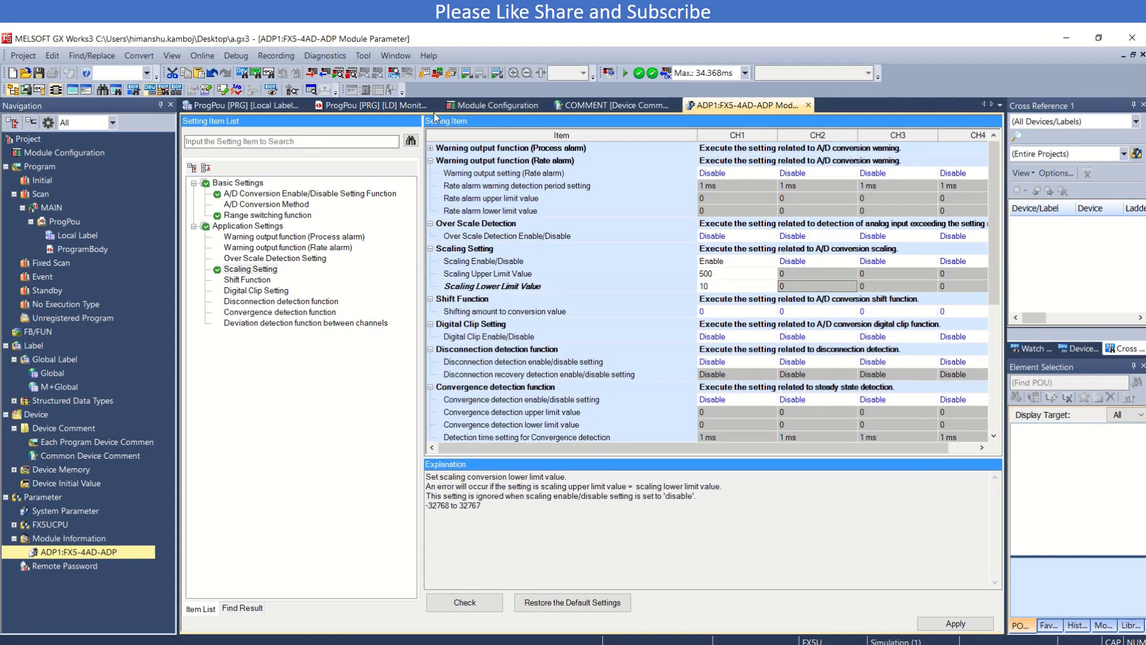
- Open the ProgPou ladder and search it for SM400
{"action": "left_click", "coordinate": [356, 107]}
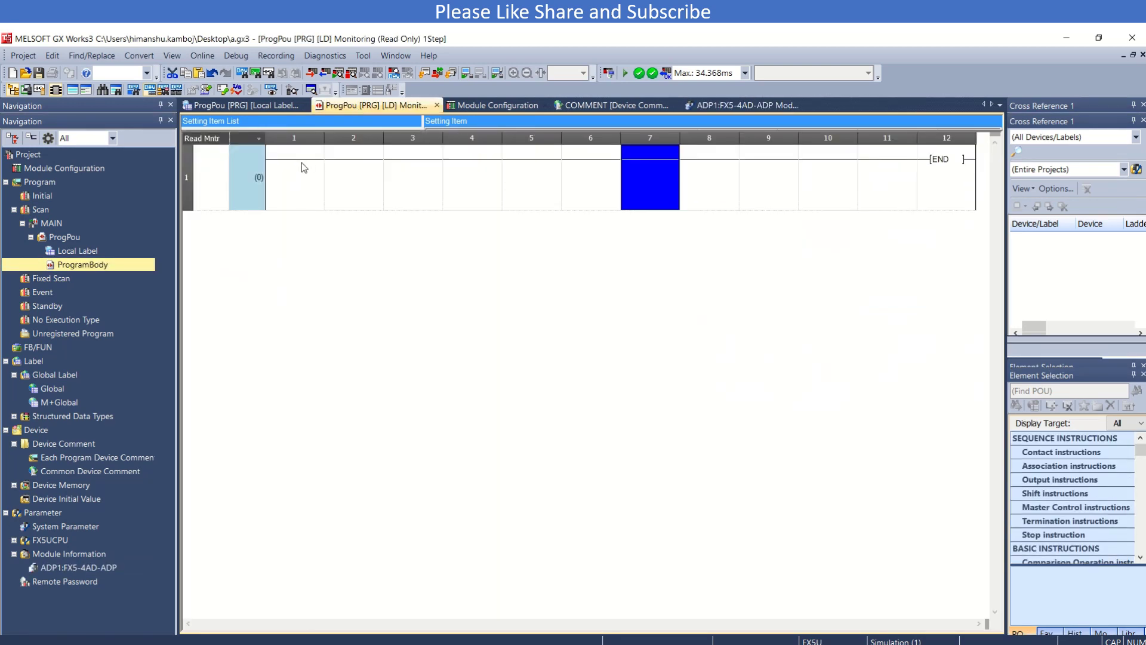
{"action": "left_click", "coordinate": [301, 163]}
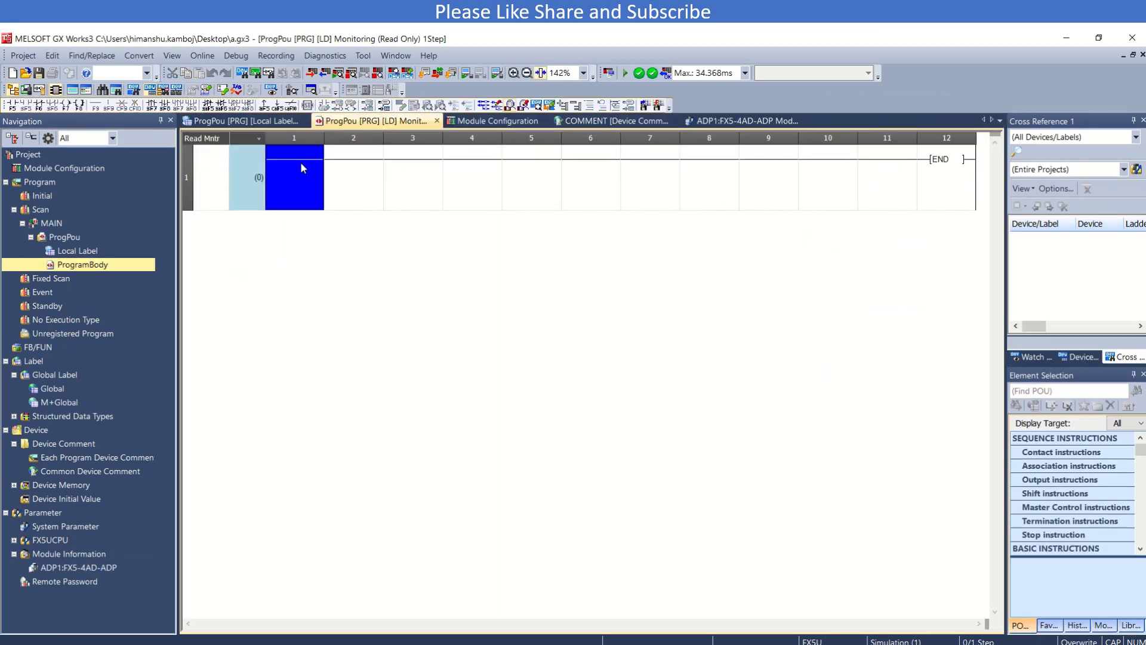
{"action": "type", "text": "SM400"}
{"action": "key", "text": "Return"}
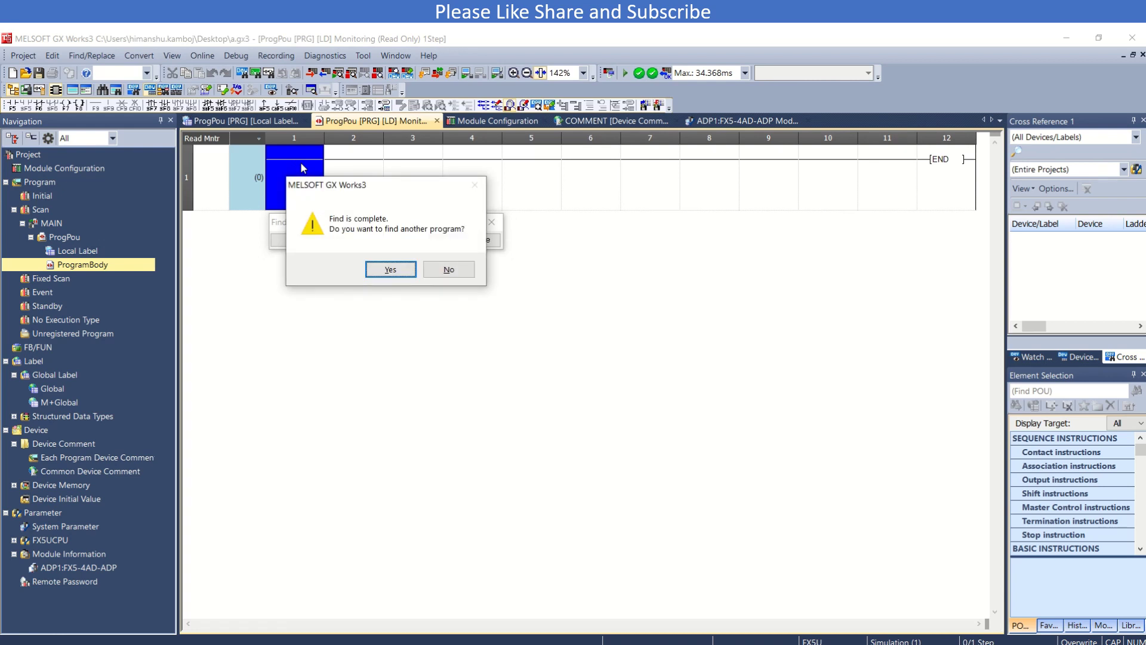
{"action": "left_click", "coordinate": [451, 270]}
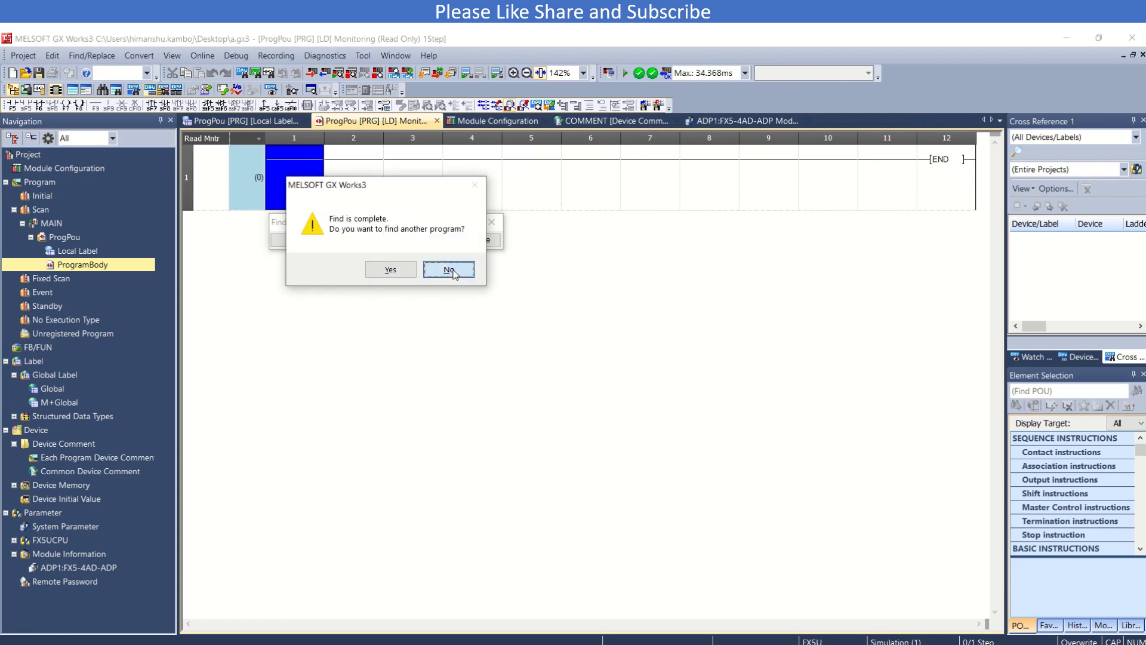
{"action": "key", "text": "Return"}
- In write mode, enter an SM400 contact driving MOV SD6300 D0 without device comments
{"action": "left_click", "coordinate": [523, 106]}
{"action": "key", "text": "Return"}
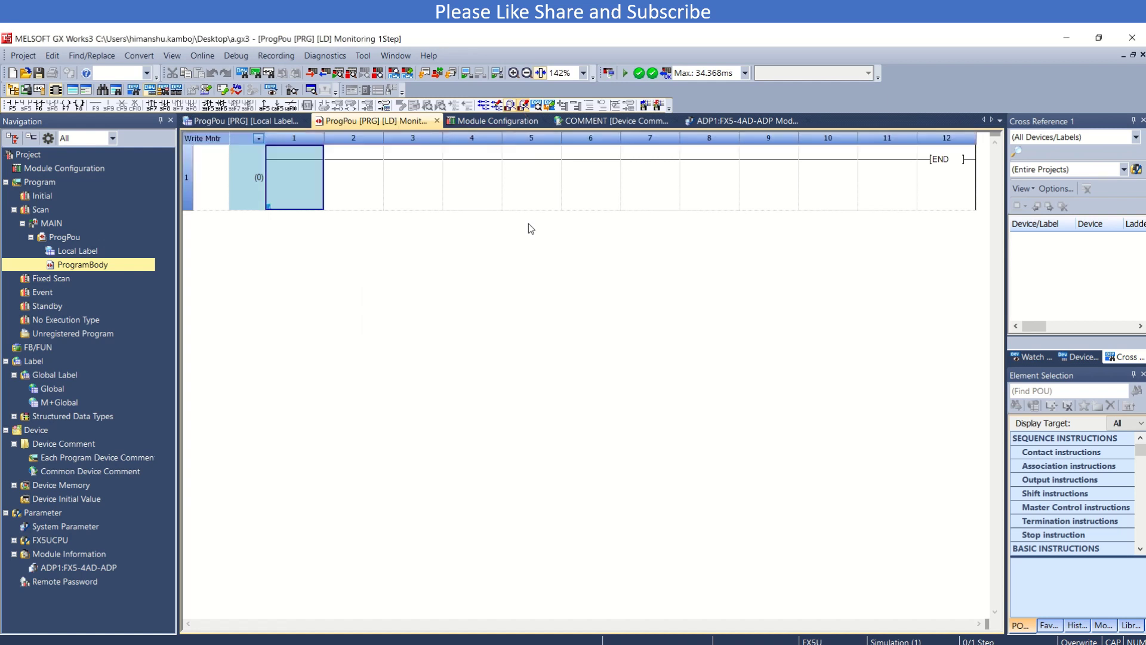
{"action": "type", "text": "SM400"}
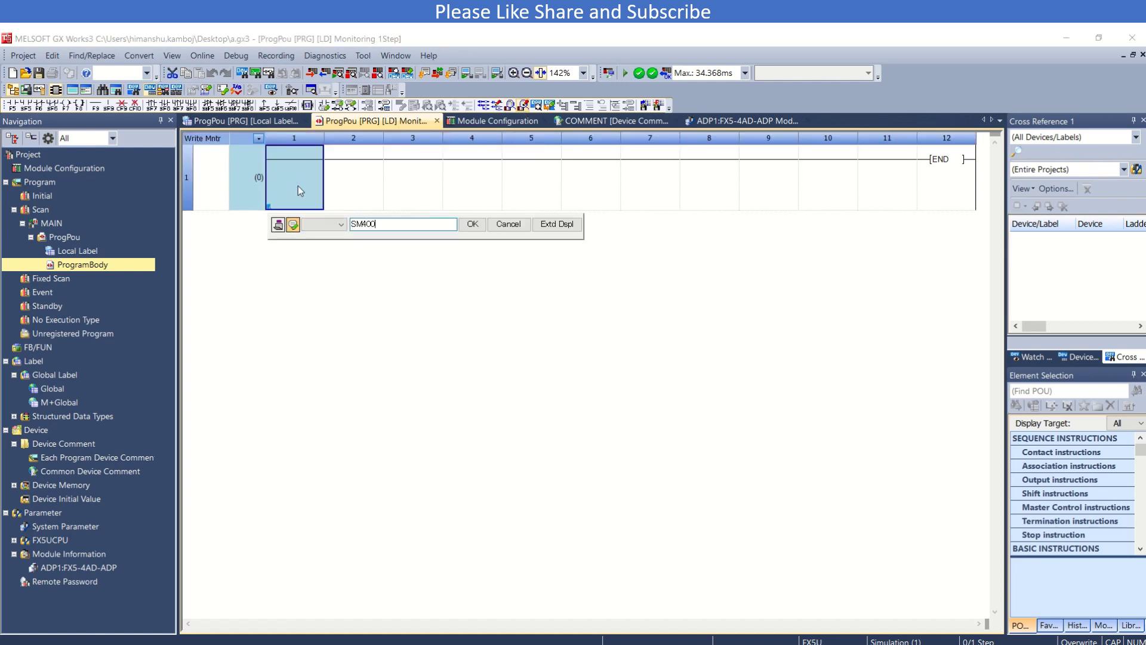
{"action": "key", "text": "Return"}
{"action": "key", "text": "Return"}
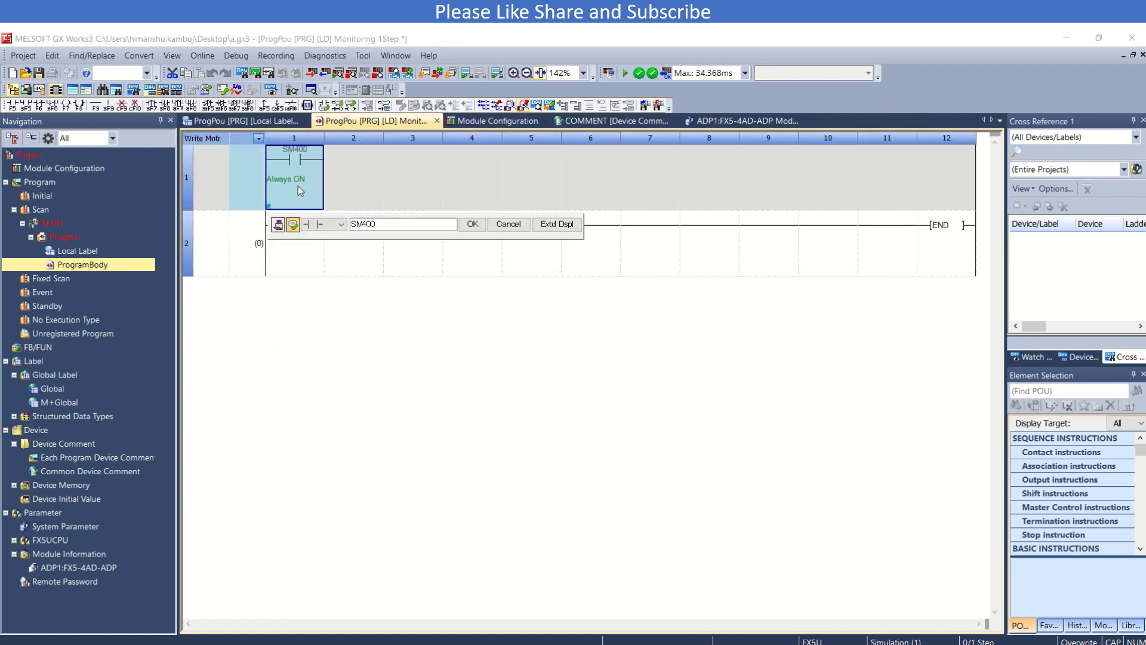
{"action": "type", "text": "MOV "}
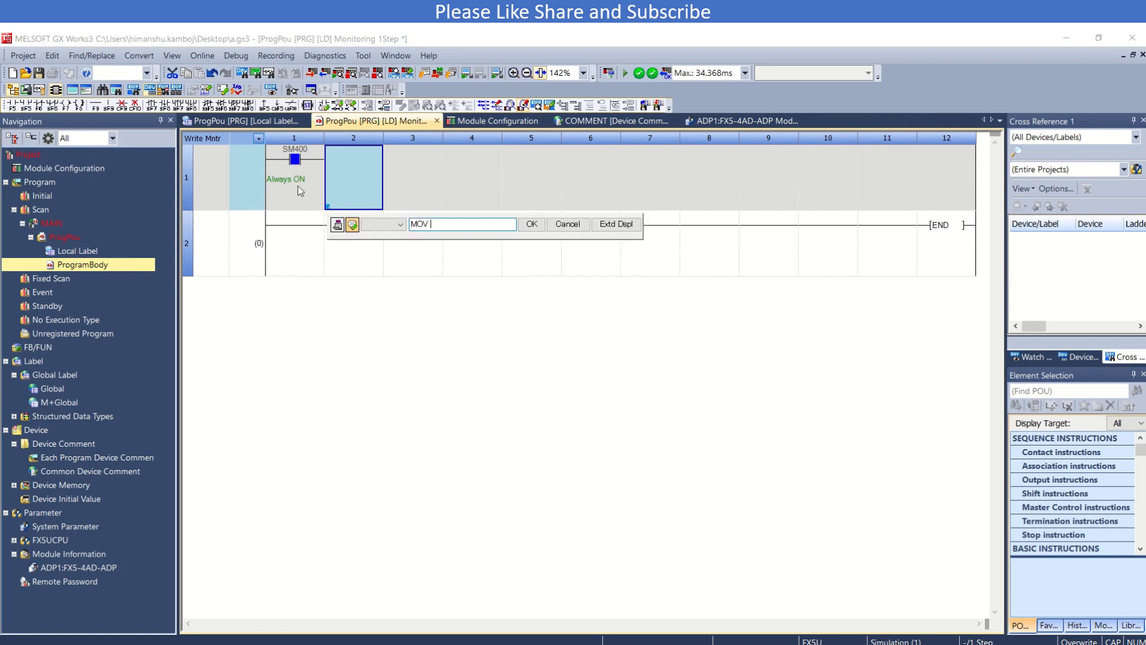
{"action": "type", "text": "SD6300 d1"}
{"action": "key", "text": "BackSpace"}
{"action": "type", "text": "0"}
{"action": "key", "text": "Return"}
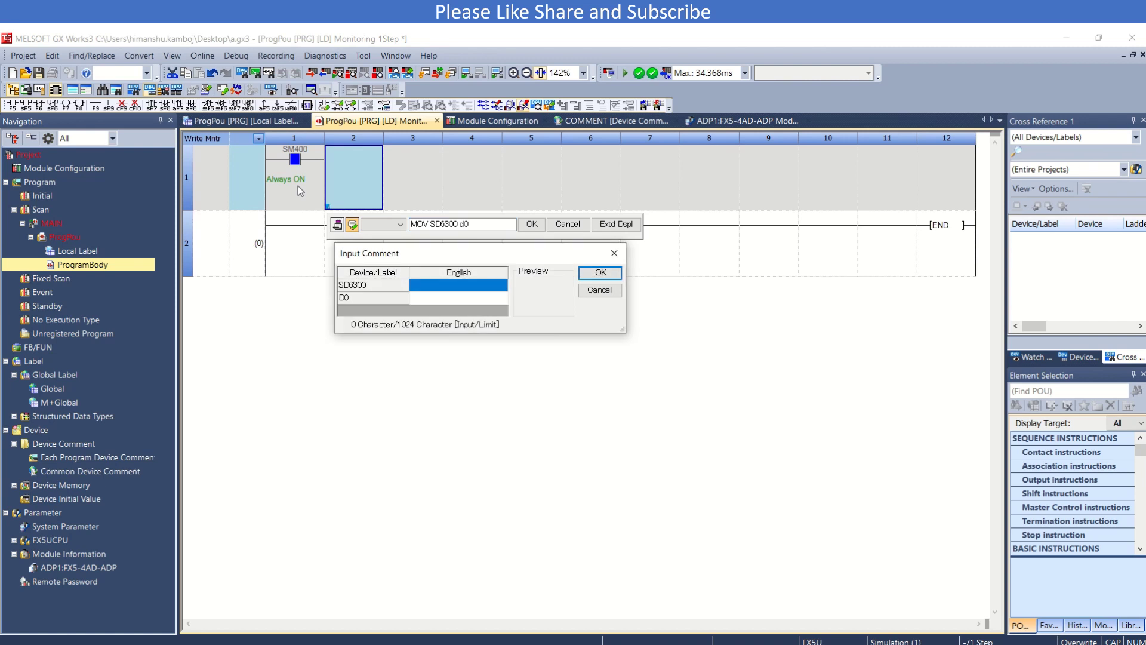
{"action": "key", "text": "Return"}
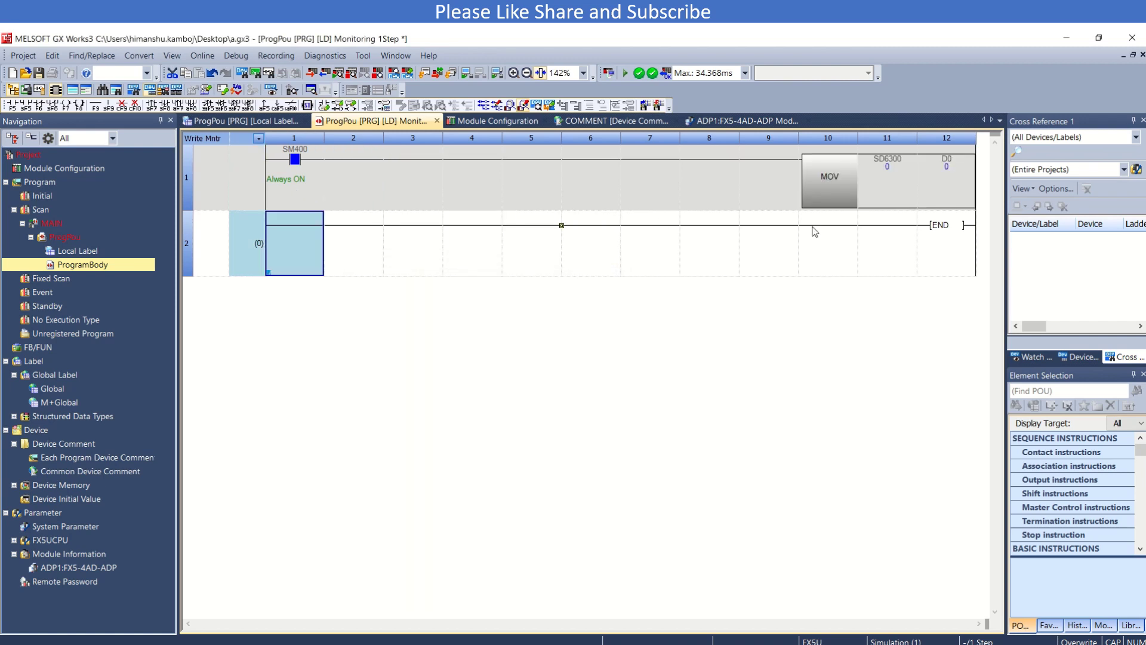
{"action": "left_click", "coordinate": [940, 190]}
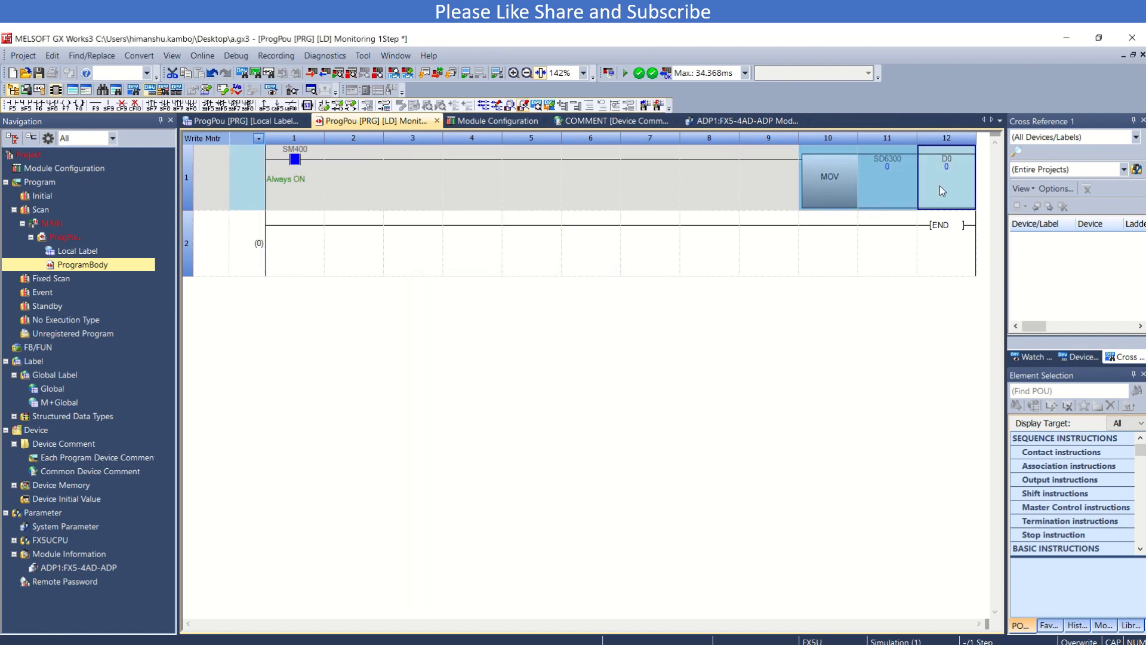